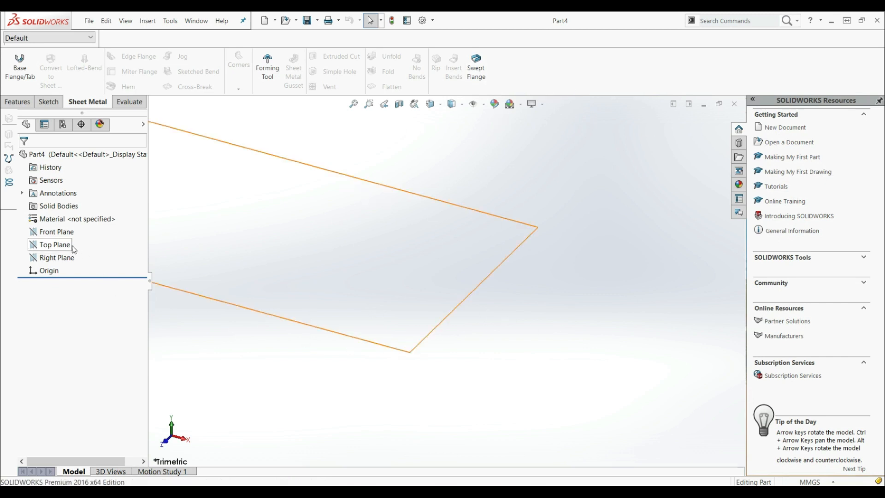
Sketch a center rectangle about 181 mm wide on the Top Plane, centered on the origin.
{"action": "left_click", "coordinate": [61, 246]}
{"action": "left_click", "coordinate": [68, 233]}
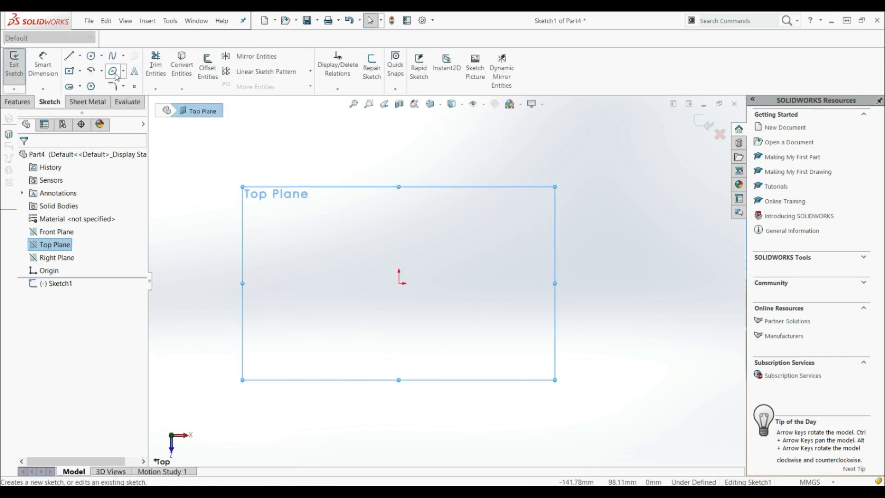
{"action": "left_click", "coordinate": [70, 72]}
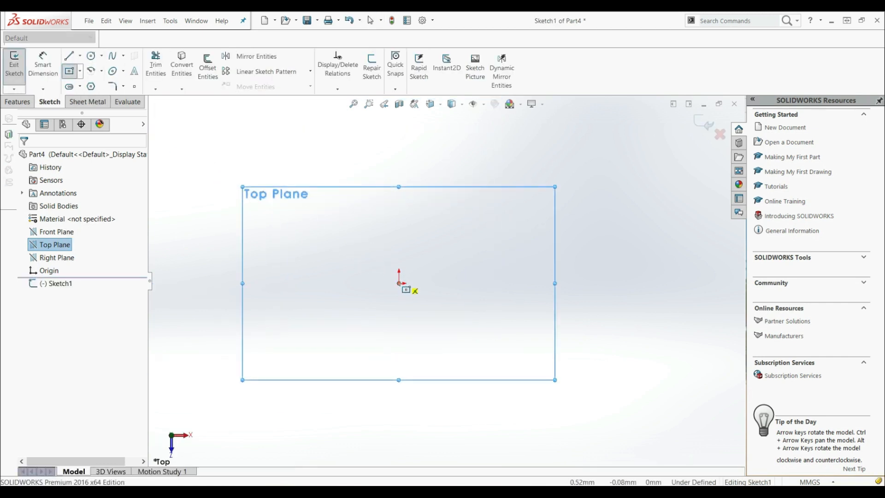
{"action": "left_click", "coordinate": [399, 283]}
{"action": "left_click", "coordinate": [240, 188]}
Dimension the rectangle with a width of 500 mm and a height of 300 mm.
{"action": "right_click_drag", "start_coordinate": [278, 272], "coordinate": [317, 208]}
{"action": "left_click", "coordinate": [339, 188]}
{"action": "left_click", "coordinate": [380, 172]}
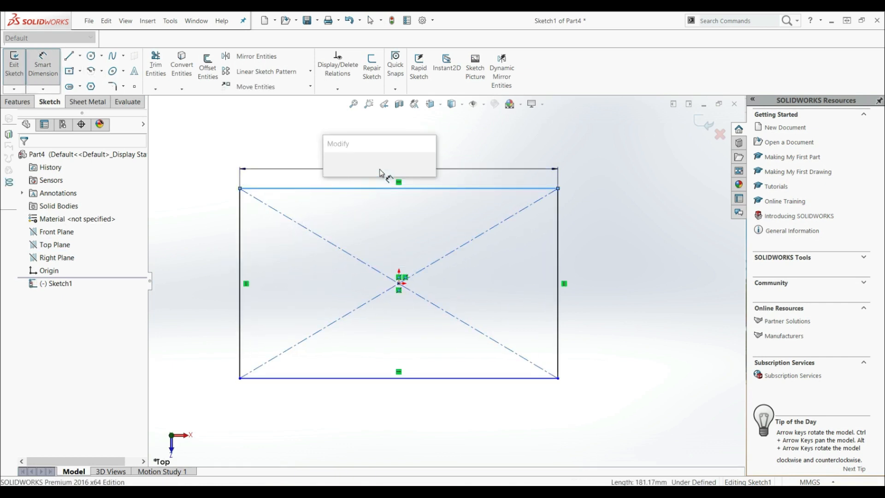
{"action": "type", "text": "500"}
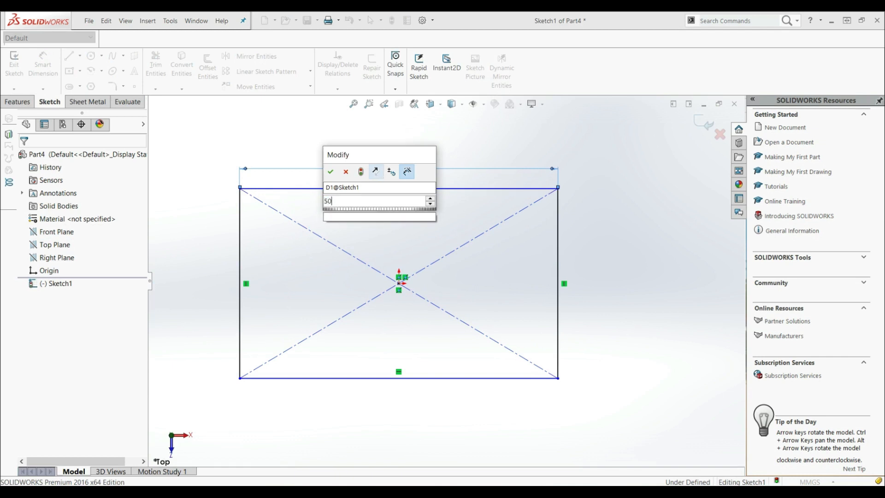
{"action": "key", "text": "Return"}
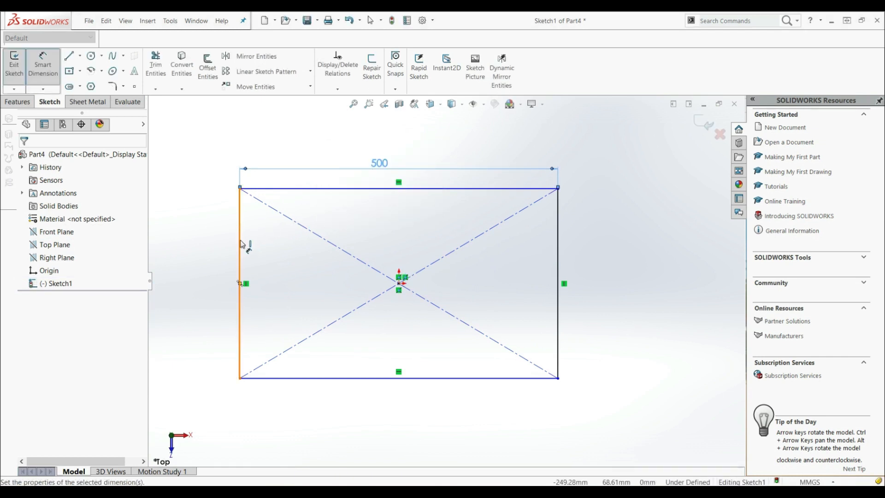
{"action": "left_click", "coordinate": [201, 267]}
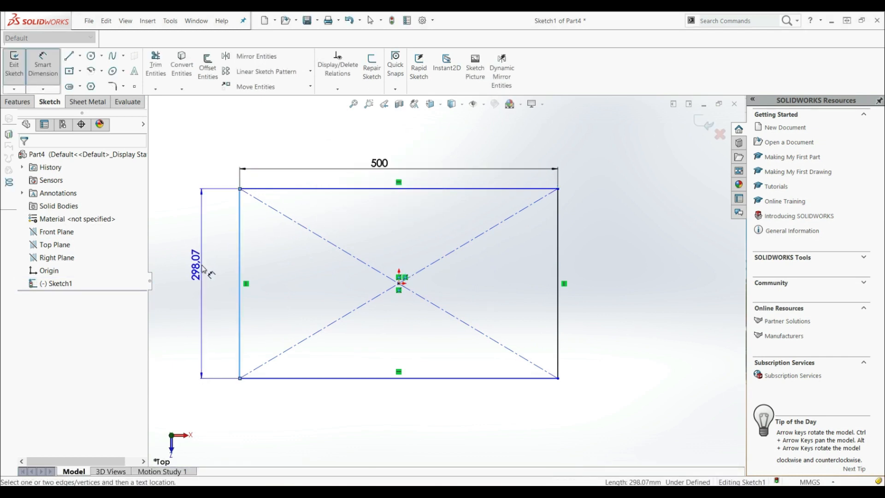
{"action": "left_click", "coordinate": [198, 271]}
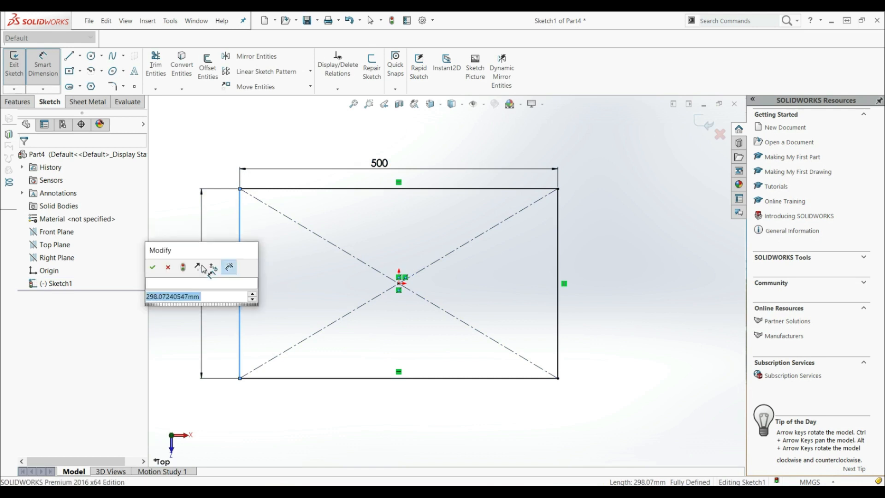
{"action": "type", "text": "300"}
{"action": "key", "text": "Return"}
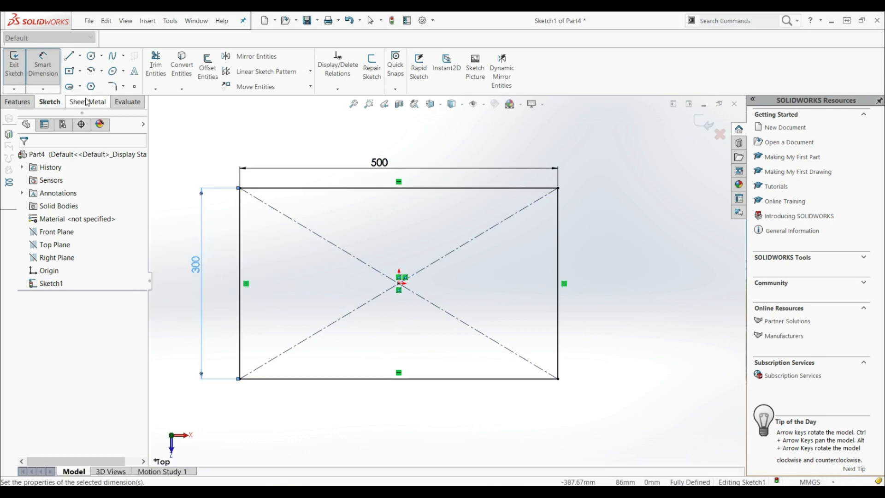
Create a 2 mm thick base flange from the rectangle sketch.
{"action": "left_click", "coordinate": [86, 102]}
{"action": "left_click", "coordinate": [25, 73]}
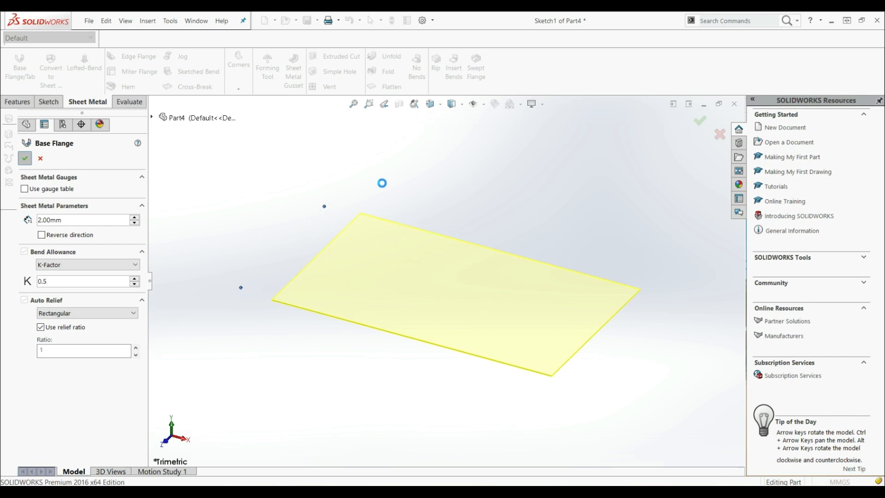
{"action": "scroll", "coordinate": [475, 234], "scroll_direction": "up", "scroll_amount": 4}
{"action": "scroll", "coordinate": [516, 261], "scroll_direction": "down", "scroll_amount": 3}
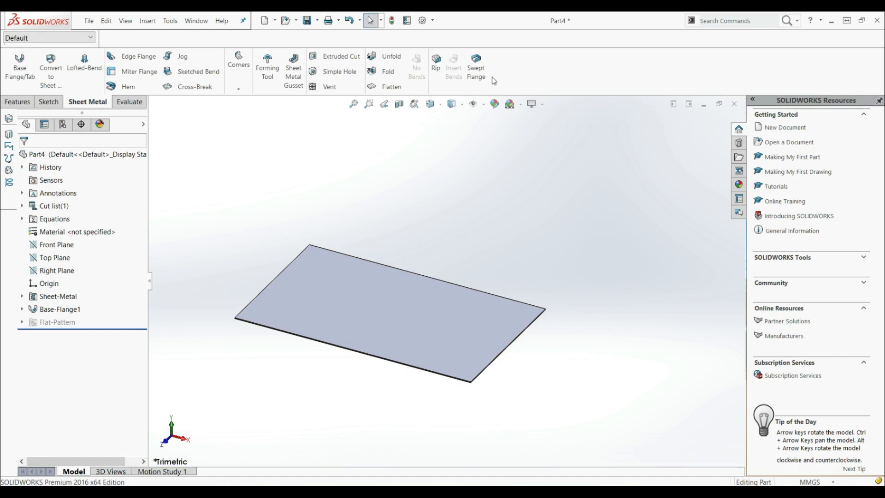
Start a sketch on the thin face along the plate's long front side, viewed face-on.
{"action": "scroll", "coordinate": [512, 291], "scroll_direction": "down", "scroll_amount": 3}
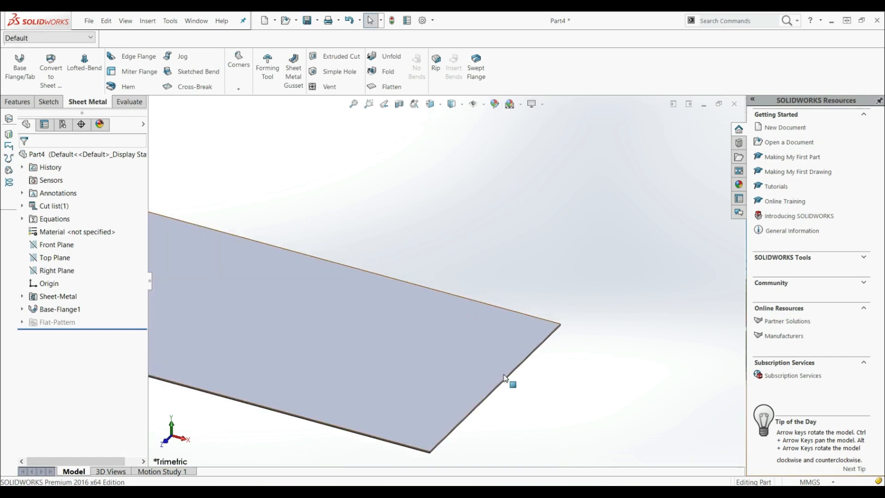
{"action": "scroll", "coordinate": [493, 385], "scroll_direction": "up", "scroll_amount": 5}
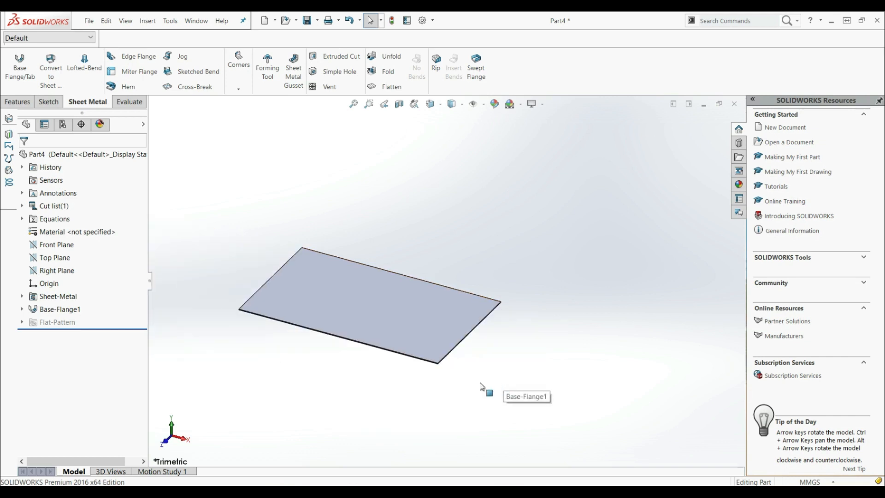
{"action": "scroll", "coordinate": [439, 340], "scroll_direction": "down", "scroll_amount": 5}
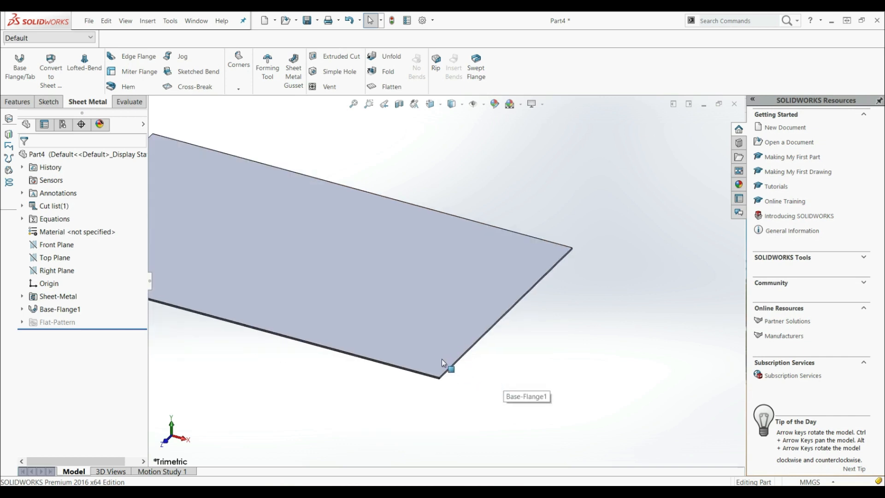
{"action": "scroll", "coordinate": [490, 311], "scroll_direction": "up", "scroll_amount": 2}
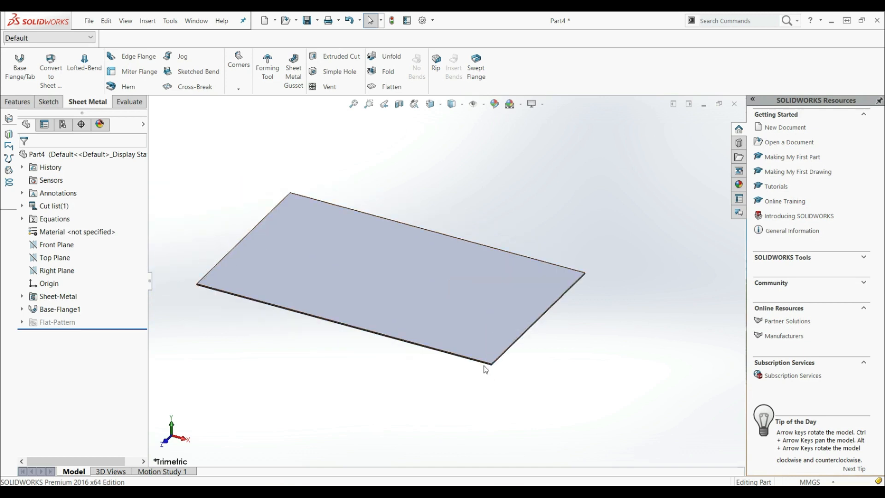
{"action": "scroll", "coordinate": [484, 358], "scroll_direction": "down", "scroll_amount": 3}
{"action": "left_click", "coordinate": [476, 333]}
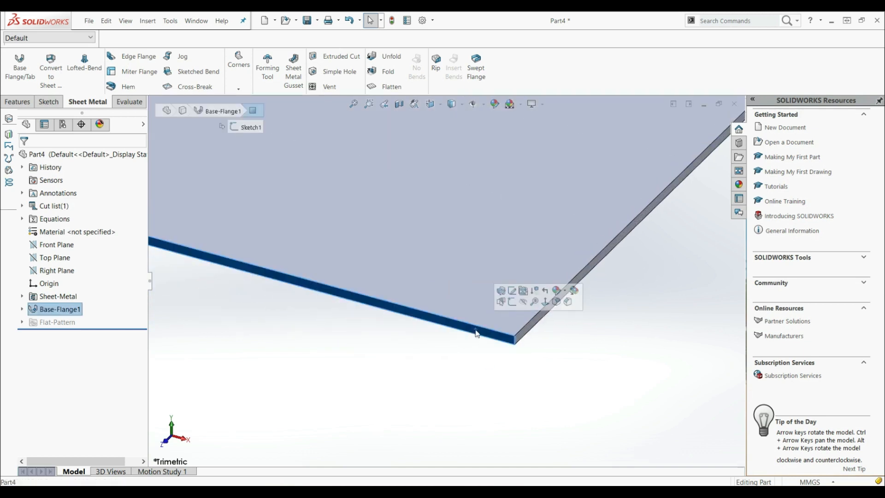
{"action": "left_click", "coordinate": [512, 302]}
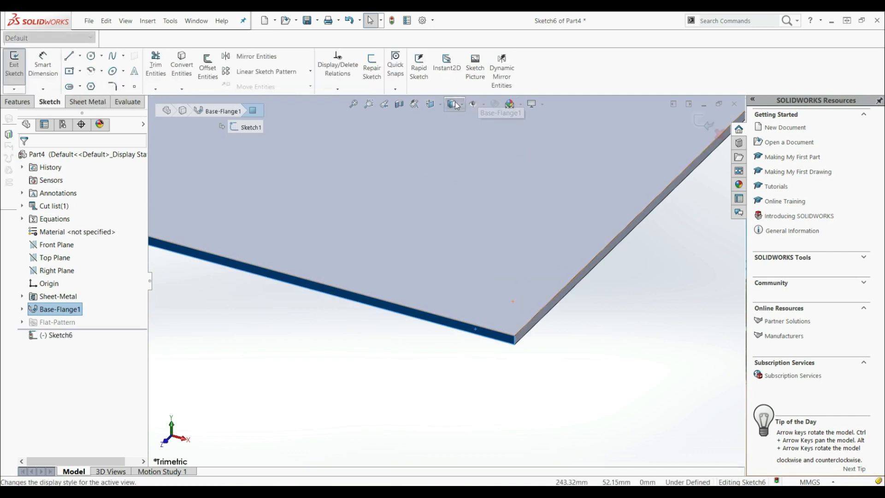
{"action": "left_click", "coordinate": [430, 103]}
{"action": "left_click", "coordinate": [495, 169]}
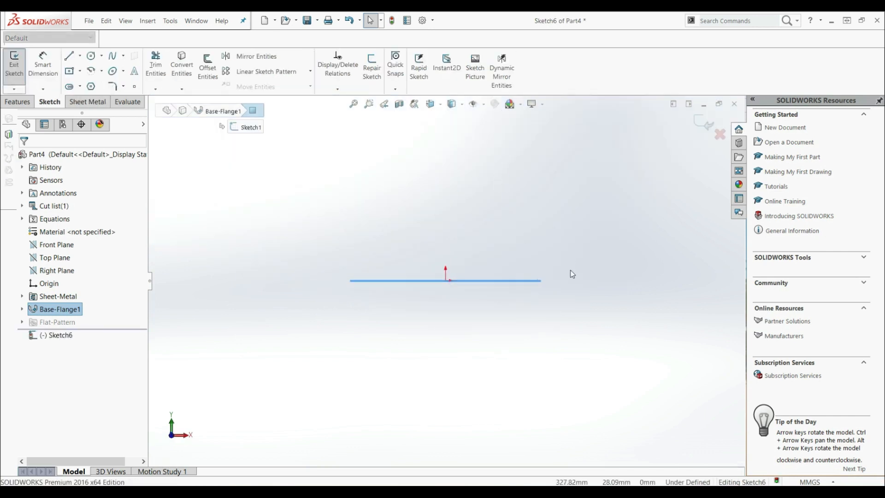
Sketch a vertical line about 18 mm long, rising from the upper corner at the plate's right end.
{"action": "scroll", "coordinate": [346, 274], "scroll_direction": "down", "scroll_amount": 3}
{"action": "left_click", "coordinate": [341, 271]}
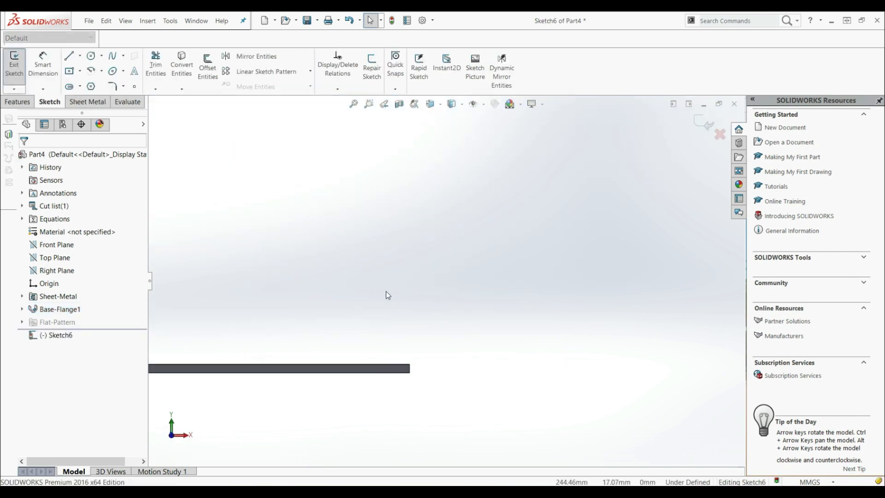
{"action": "scroll", "coordinate": [370, 285], "scroll_direction": "down", "scroll_amount": 2}
{"action": "left_click", "coordinate": [69, 55]}
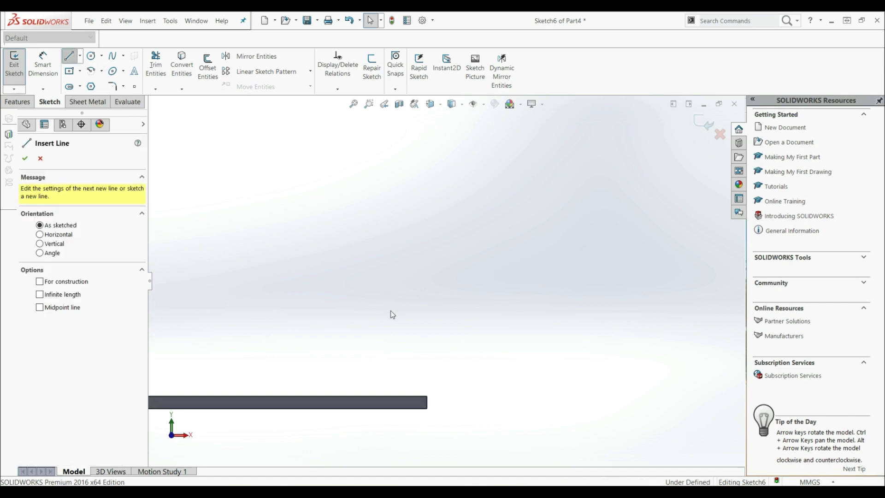
{"action": "left_click", "coordinate": [427, 396]}
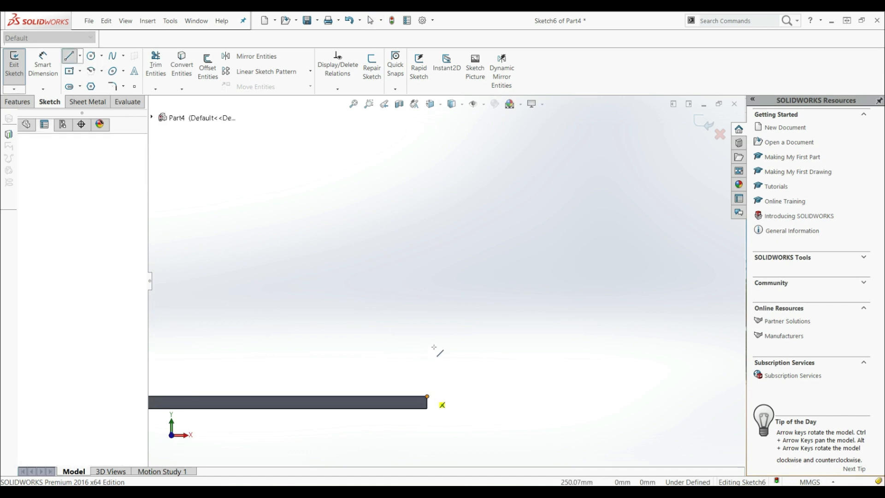
{"action": "left_click", "coordinate": [427, 281]}
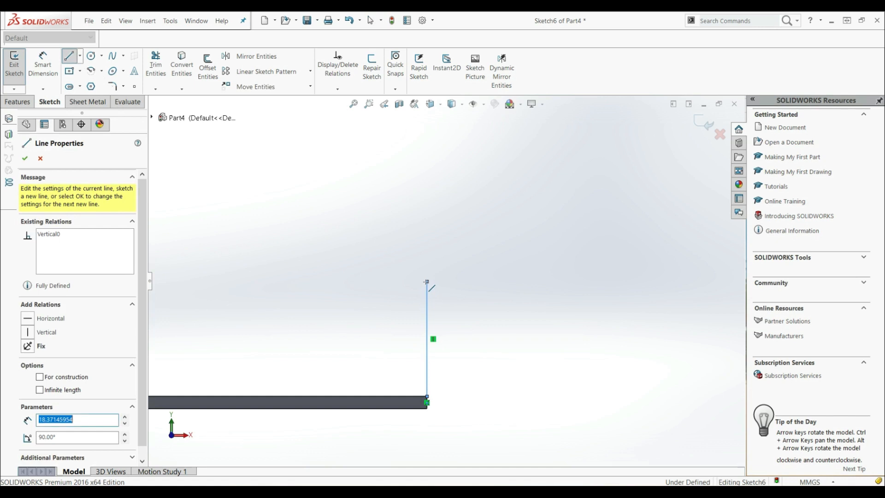
Dimension the vertical line to 20 mm and exit the sketch.
{"action": "left_click", "coordinate": [42, 65]}
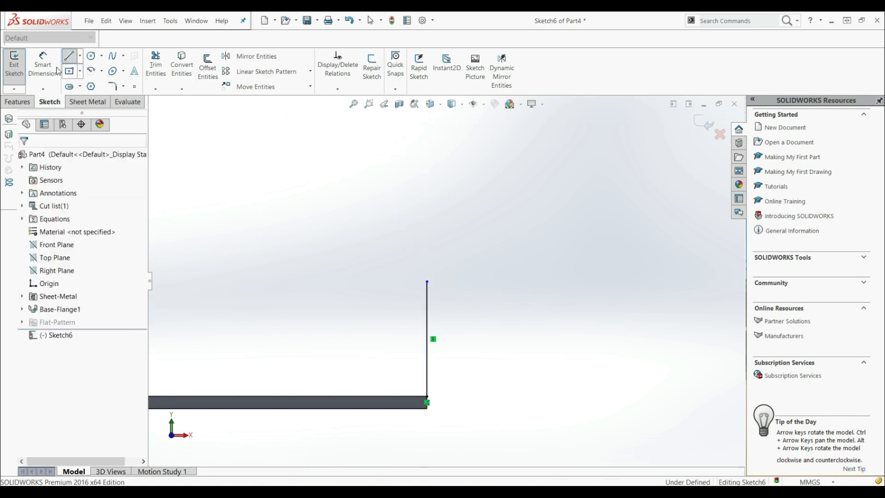
{"action": "left_click", "coordinate": [428, 323]}
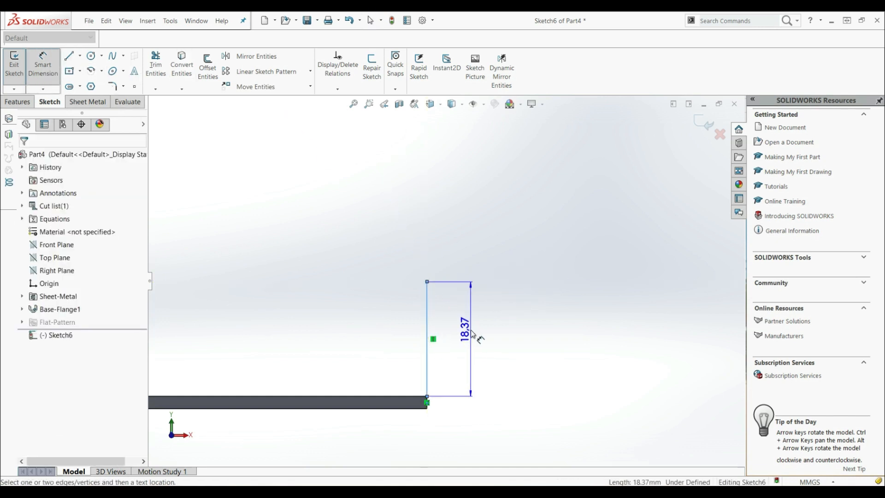
{"action": "left_click", "coordinate": [471, 335]}
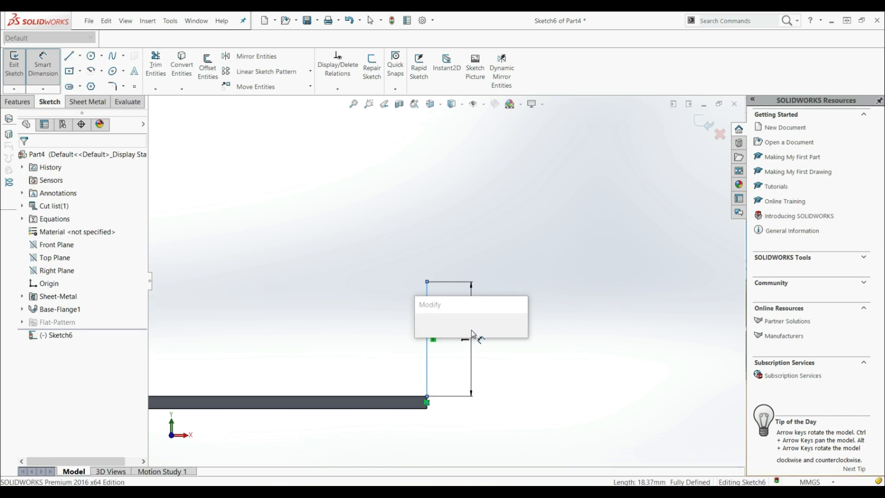
{"action": "type", "text": "20"}
{"action": "key", "text": "Return"}
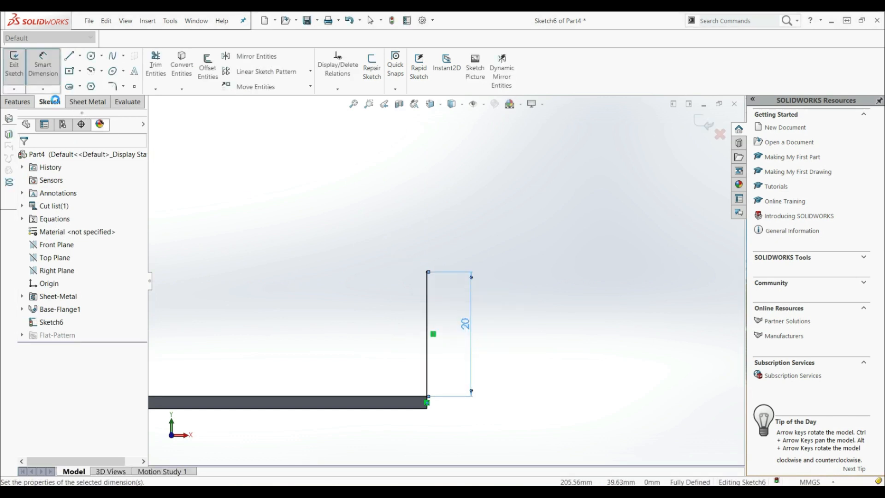
{"action": "left_click", "coordinate": [45, 77]}
{"action": "left_click", "coordinate": [16, 67]}
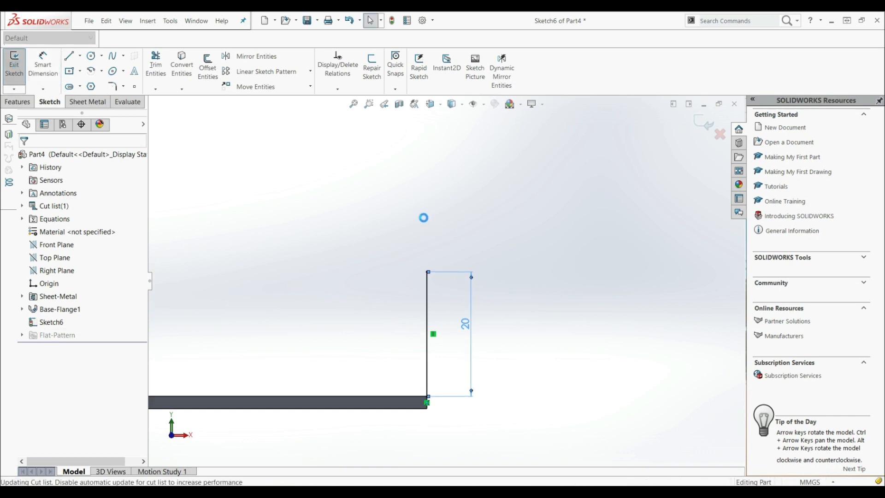
Start a Swept Flange using the vertical line as the profile and the plate's short right-hand edge as the path.
{"action": "mouse_move", "coordinate": [385, 209]}
{"action": "middle_mouse_down"}
{"action": "mouse_move", "coordinate": [363, 214]}
{"action": "mouse_move", "coordinate": [354, 242]}
{"action": "middle_mouse_up"}
{"action": "scroll", "coordinate": [364, 265], "scroll_direction": "up", "scroll_amount": 6}
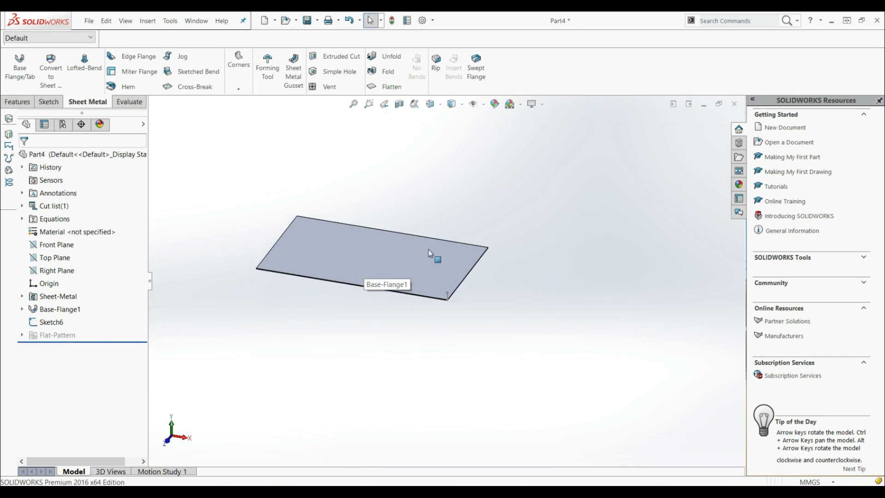
{"action": "scroll", "coordinate": [426, 233], "scroll_direction": "up", "scroll_amount": 2}
{"action": "scroll", "coordinate": [399, 202], "scroll_direction": "down", "scroll_amount": 2}
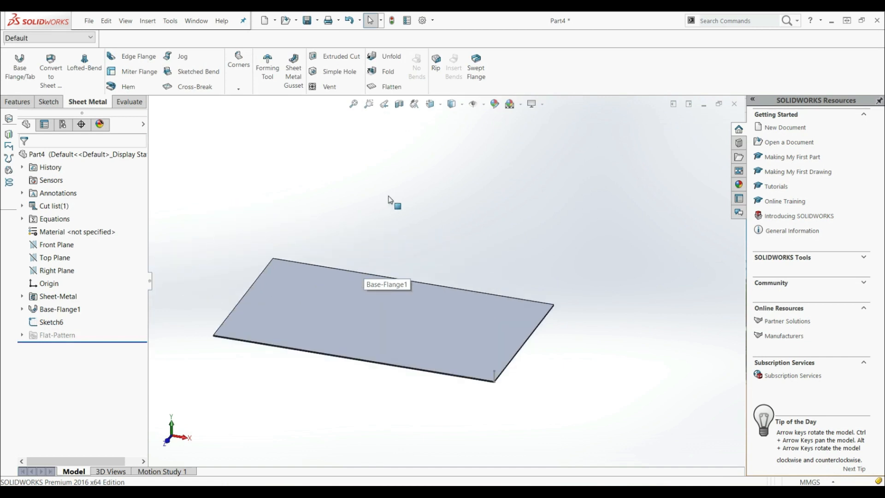
{"action": "left_click", "coordinate": [478, 75]}
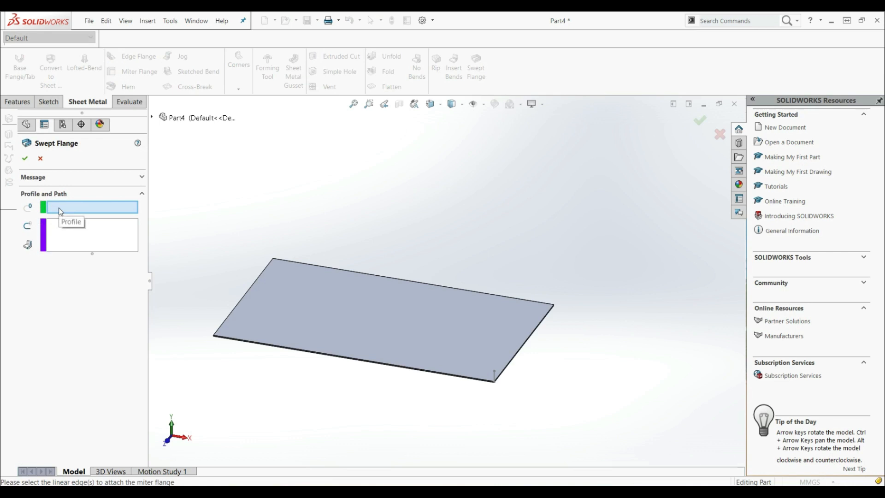
{"action": "scroll", "coordinate": [507, 377], "scroll_direction": "down", "scroll_amount": 2}
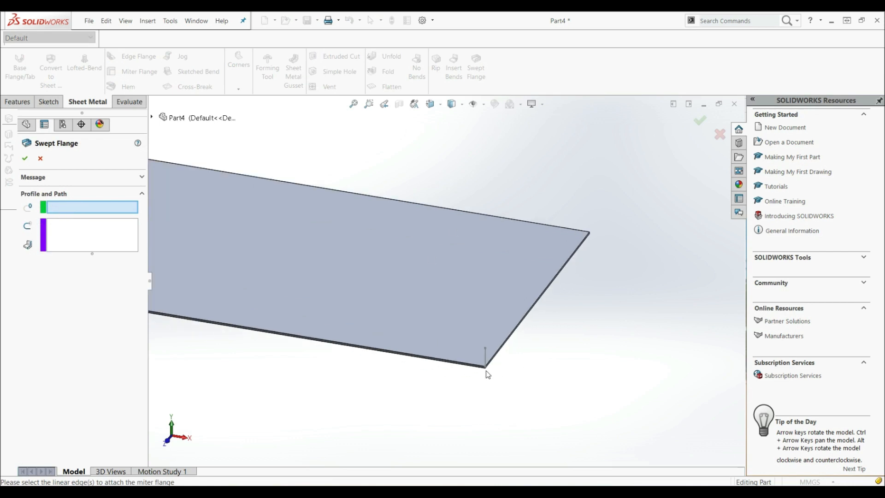
{"action": "left_click", "coordinate": [485, 356]}
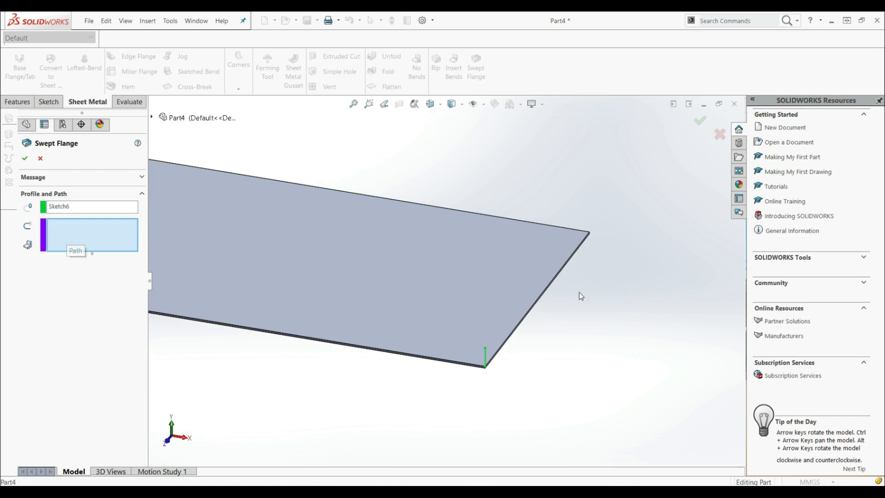
{"action": "left_click", "coordinate": [548, 292]}
{"action": "middle_click_drag", "start_coordinate": [381, 358], "coordinate": [456, 343]}
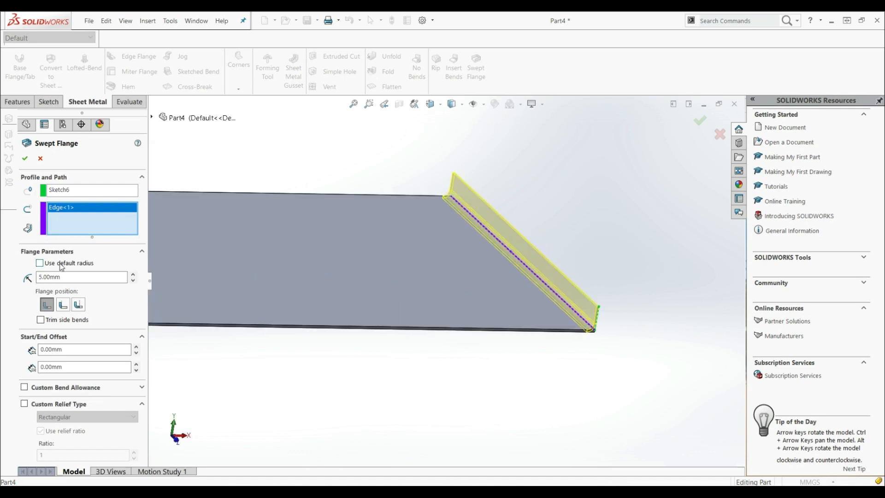
Set the swept flange's bend radius to 2 mm.
{"action": "double_click", "coordinate": [88, 279]}
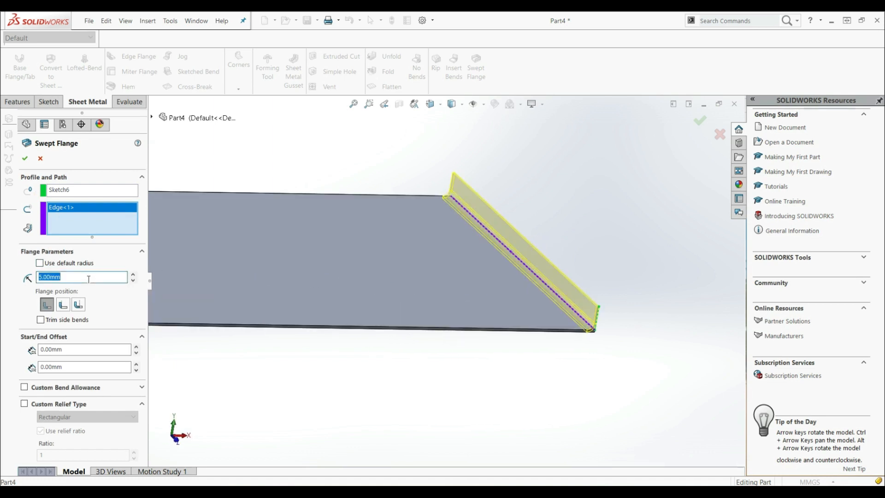
{"action": "type", "text": "2"}
{"action": "key", "text": "Return"}
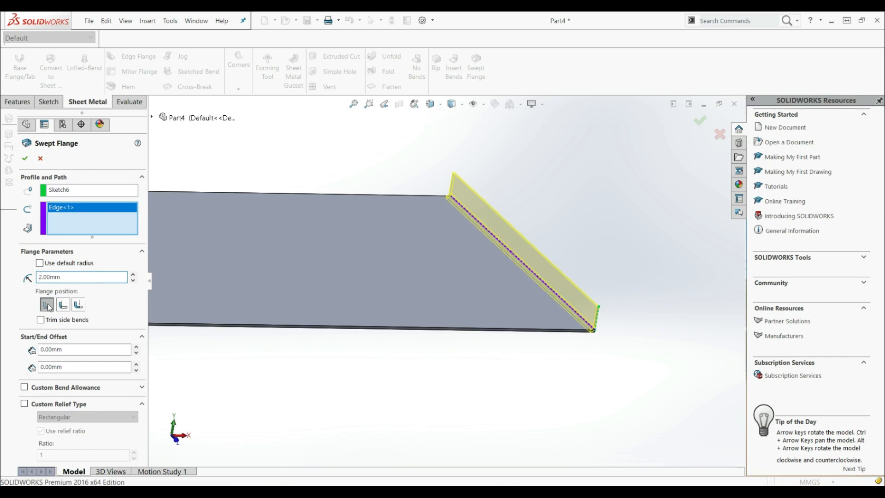
{"action": "middle_click_drag", "start_coordinate": [544, 312], "coordinate": [516, 291]}
{"action": "scroll", "coordinate": [574, 300], "scroll_direction": "down", "scroll_amount": 8}
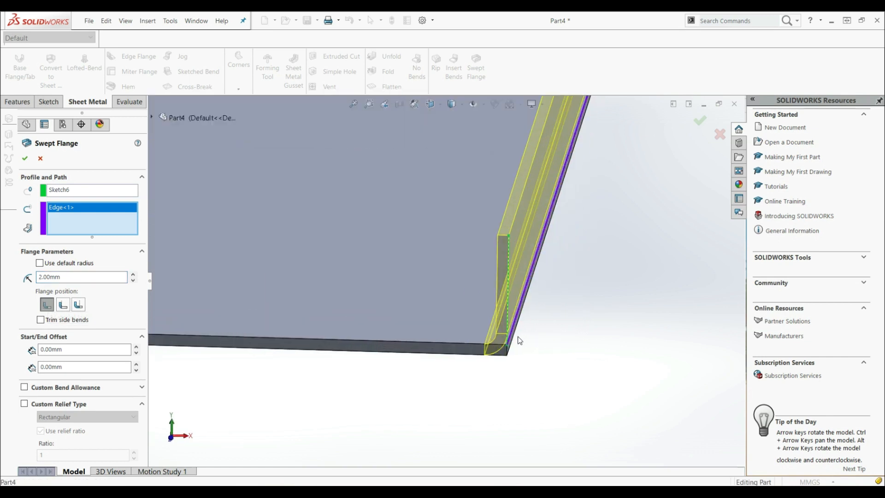
Preview the other two flange positions for the swept flange and return to the one with material inside the edge.
{"action": "left_click", "coordinate": [63, 305]}
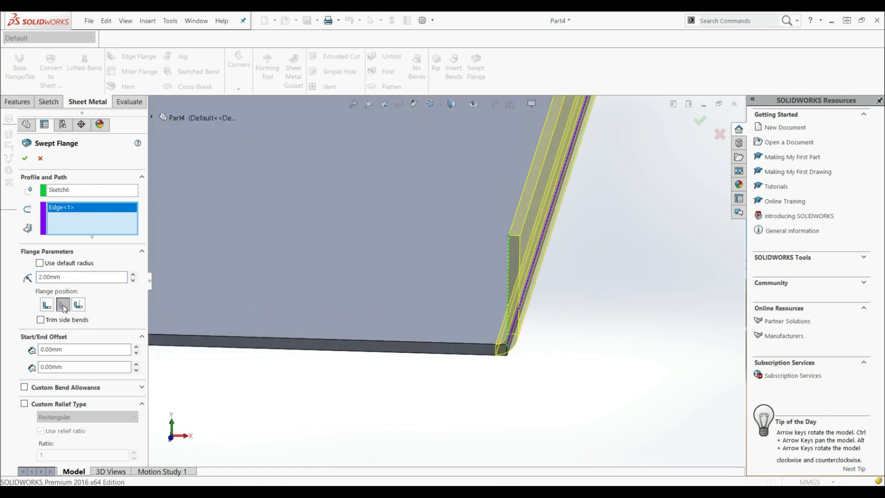
{"action": "left_click", "coordinate": [79, 304]}
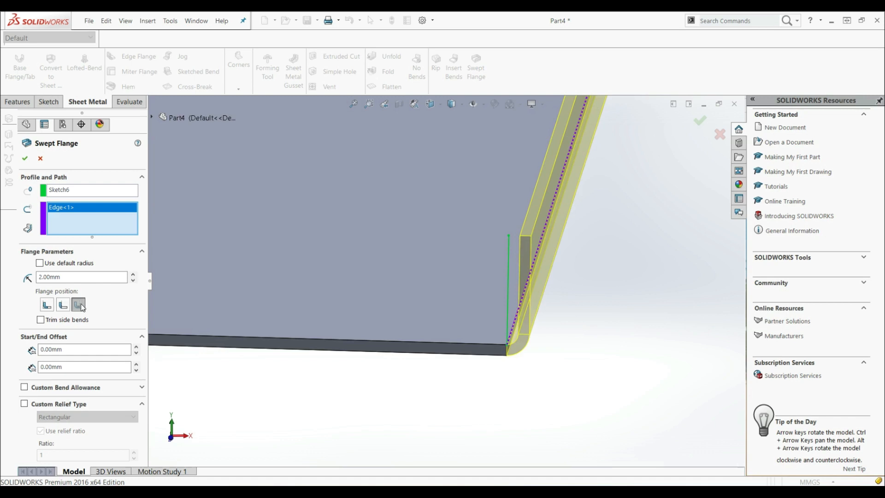
{"action": "left_click", "coordinate": [47, 304]}
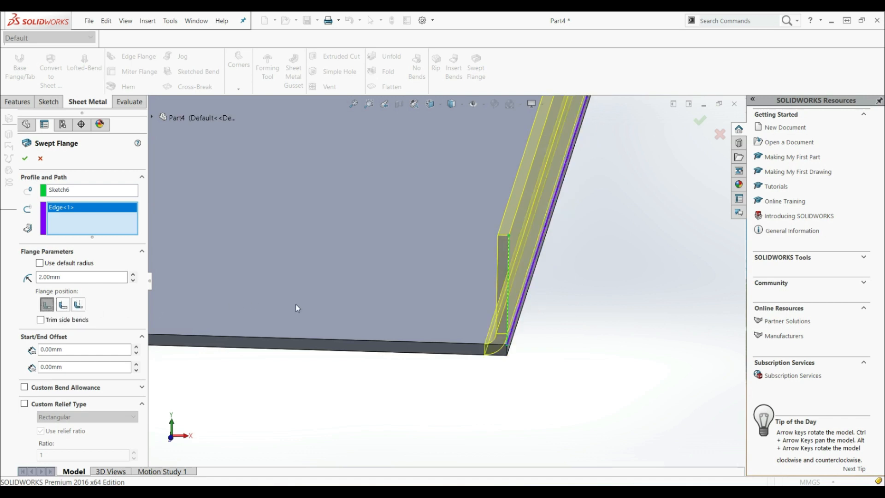
Accept the swept flange along the plate's short right-hand edge.
{"action": "key", "text": "f"}
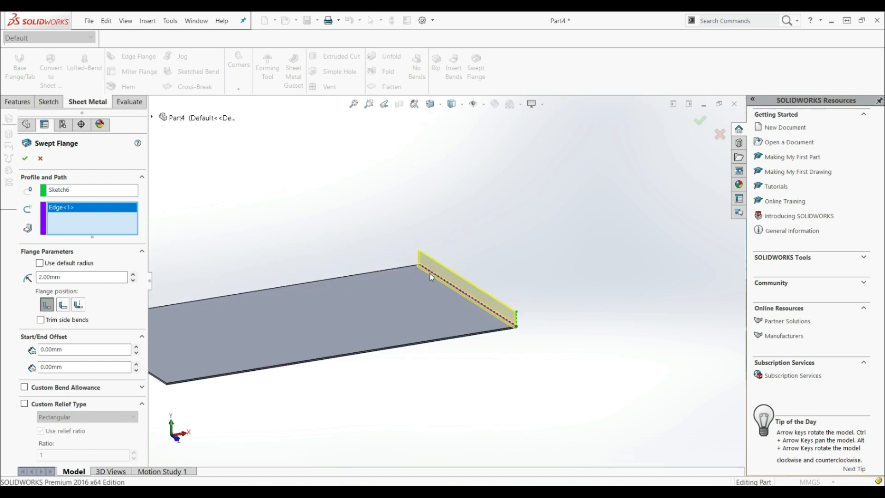
{"action": "scroll", "coordinate": [432, 277], "scroll_direction": "down", "scroll_amount": 3}
{"action": "left_click", "coordinate": [25, 158]}
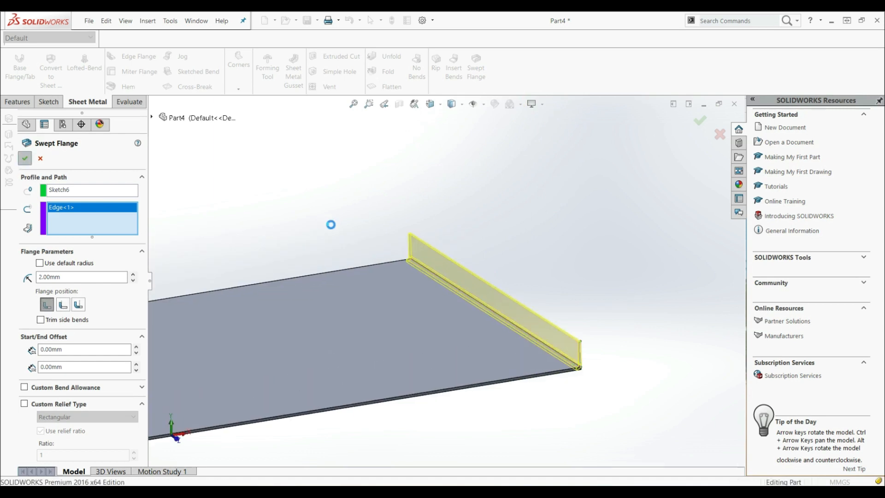
{"action": "scroll", "coordinate": [390, 273], "scroll_direction": "up", "scroll_amount": 5}
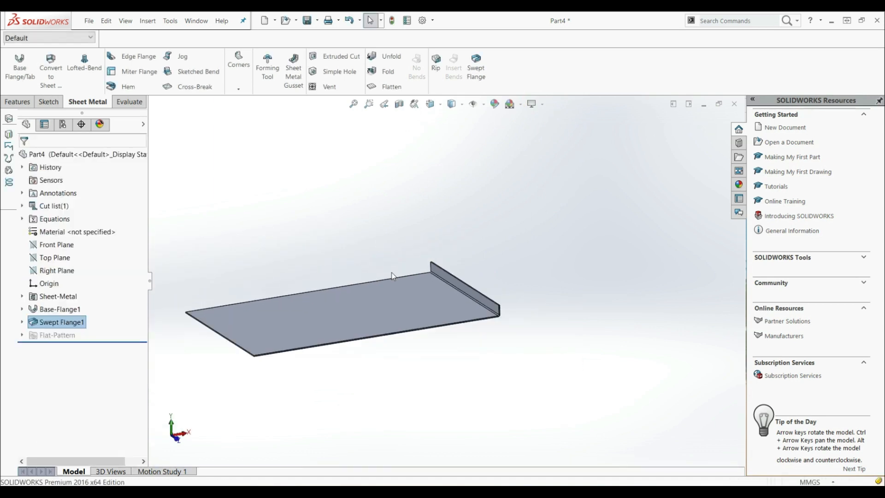
Expand the swept flange feature and inspect which sketches it contains.
{"action": "scroll", "coordinate": [359, 273], "scroll_direction": "down", "scroll_amount": 2}
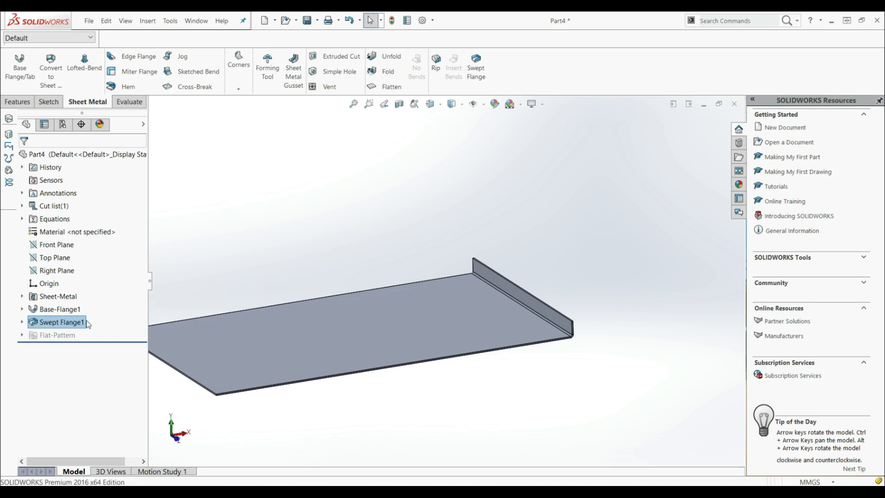
{"action": "left_click", "coordinate": [22, 323]}
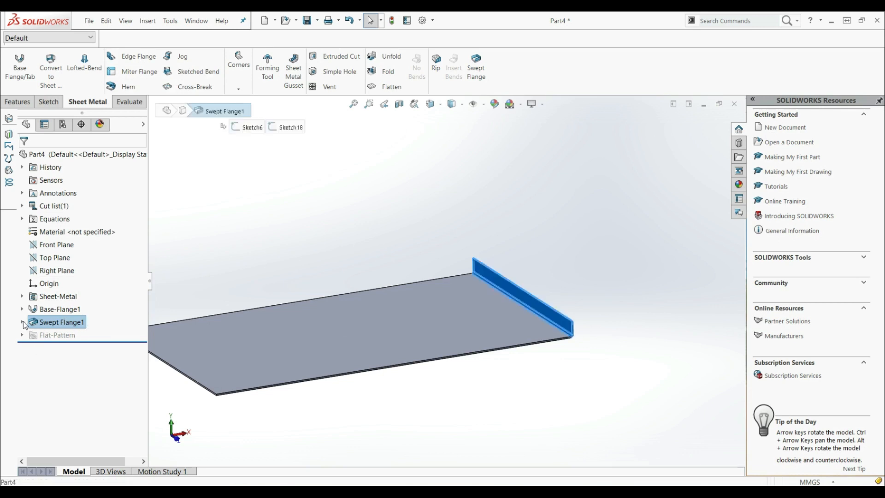
{"action": "left_click", "coordinate": [61, 336]}
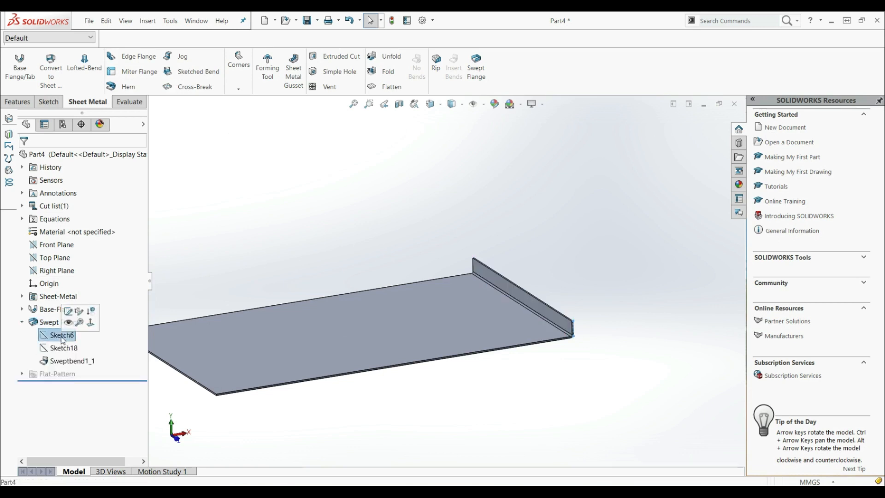
{"action": "scroll", "coordinate": [586, 335], "scroll_direction": "down", "scroll_amount": 3}
{"action": "left_click", "coordinate": [55, 335]}
{"action": "left_click", "coordinate": [64, 346]}
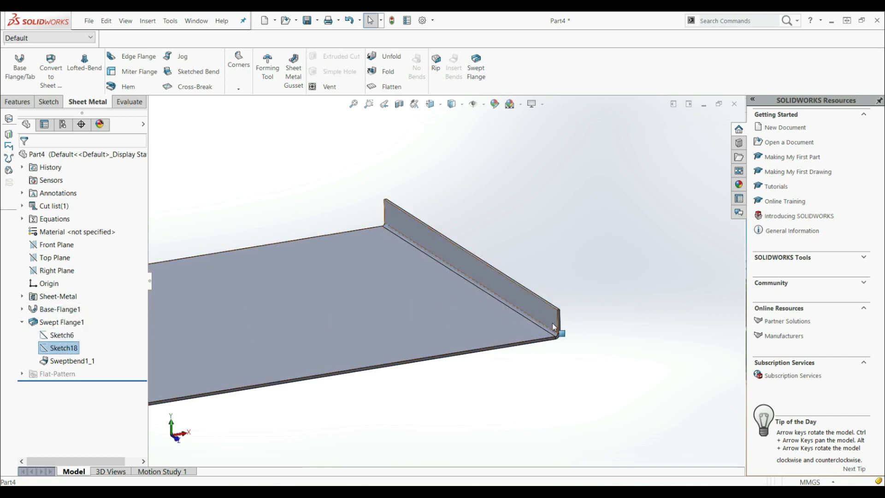
Edit the swept flange, adding the plate's three remaining edges to its path so it runs around the whole perimeter, and accept it.
{"action": "left_click", "coordinate": [45, 323]}
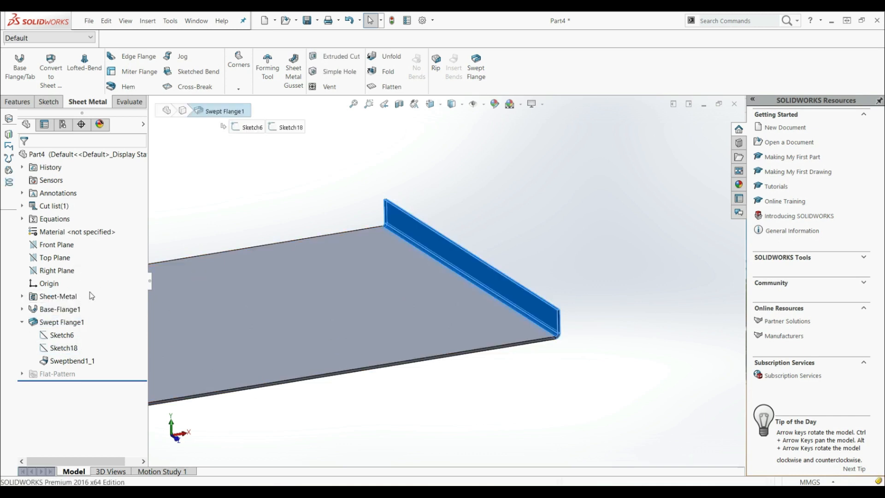
{"action": "scroll", "coordinate": [315, 272], "scroll_direction": "up", "scroll_amount": 5}
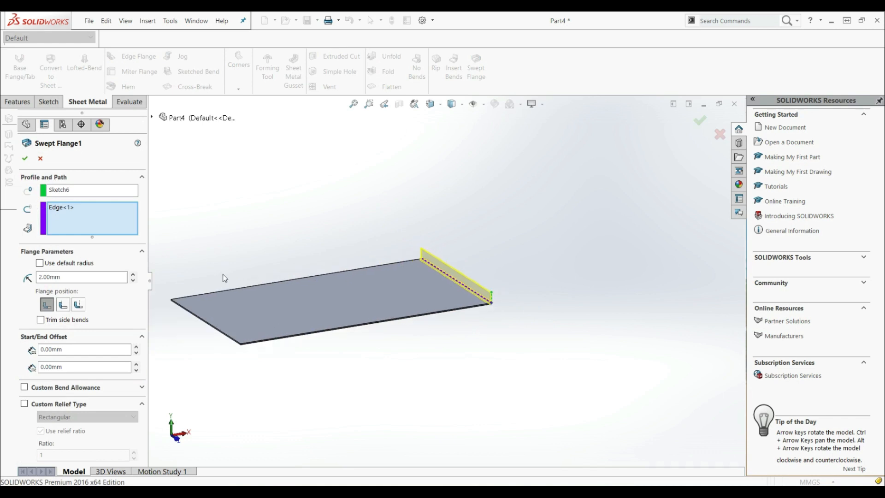
{"action": "scroll", "coordinate": [272, 282], "scroll_direction": "down", "scroll_amount": 3}
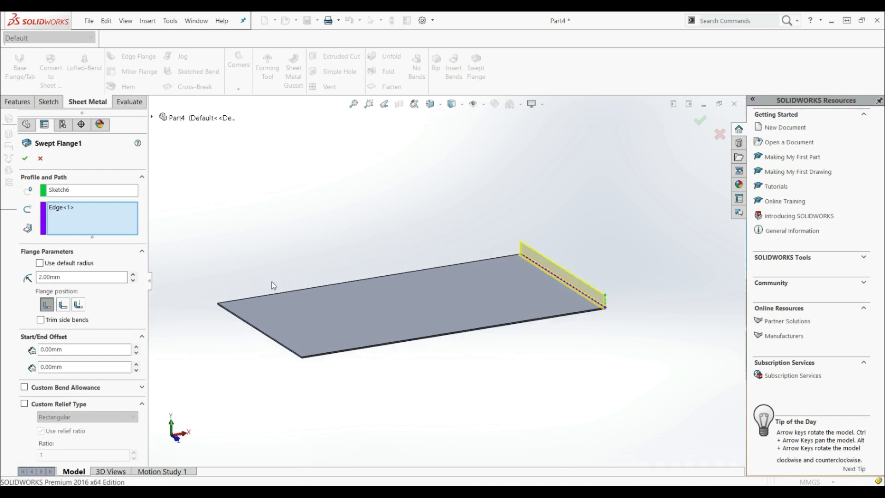
{"action": "left_click", "coordinate": [362, 285]}
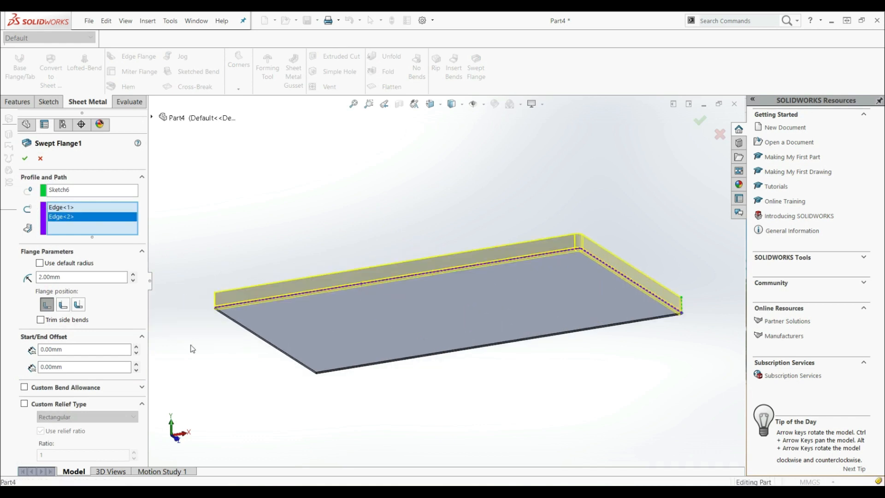
{"action": "left_click", "coordinate": [260, 339]}
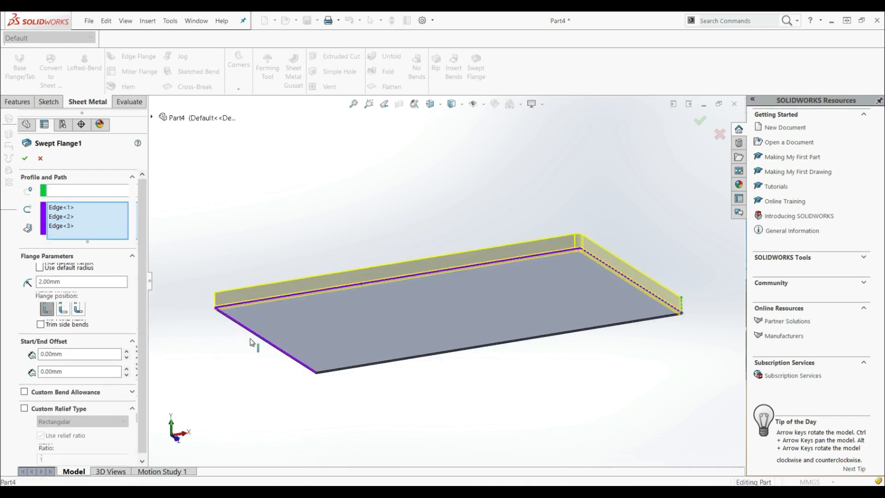
{"action": "left_click", "coordinate": [369, 368]}
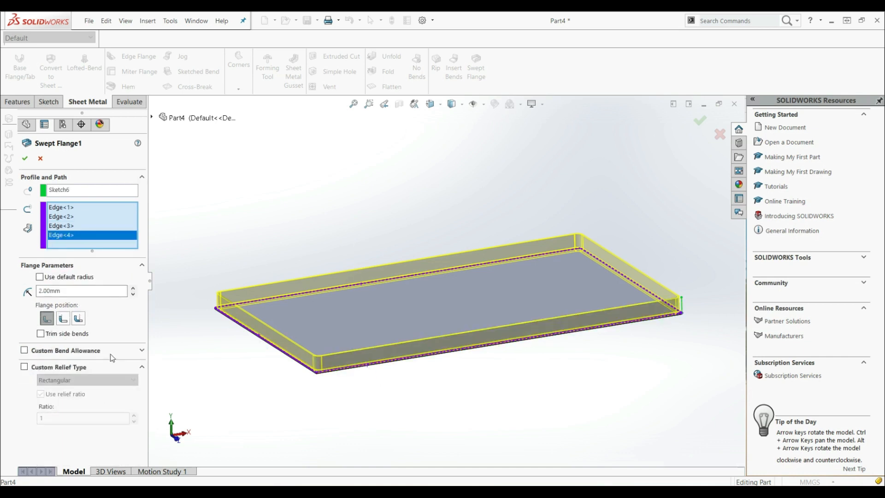
{"action": "left_click", "coordinate": [25, 159]}
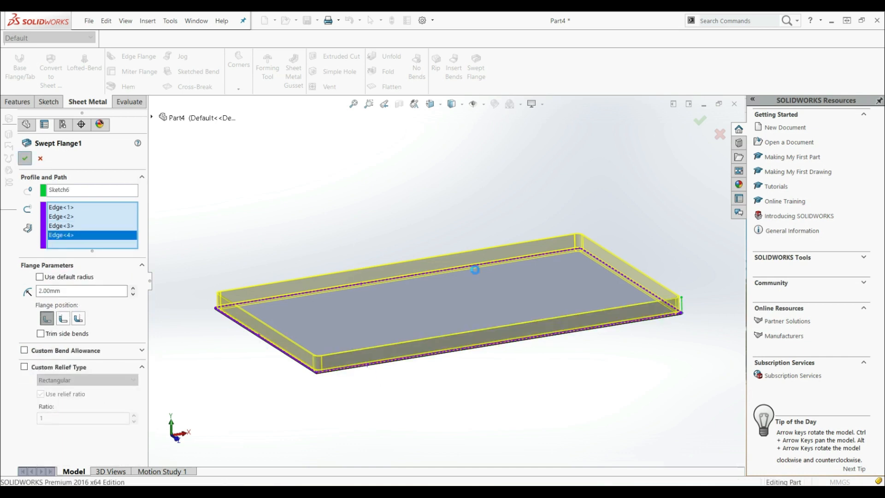
Examine the corner bends where the swept flange turns around the plate.
{"action": "scroll", "coordinate": [585, 265], "scroll_direction": "down", "scroll_amount": 1}
{"action": "scroll", "coordinate": [466, 230], "scroll_direction": "up", "scroll_amount": 2}
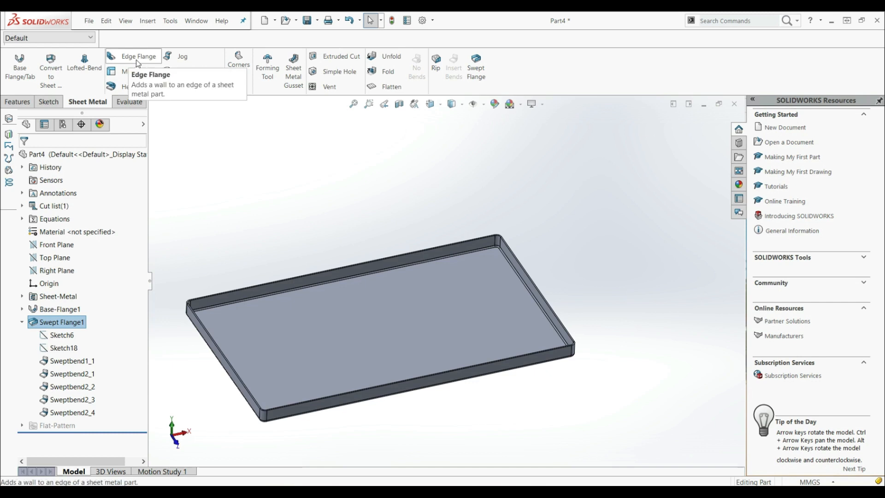
{"action": "scroll", "coordinate": [447, 293], "scroll_direction": "down", "scroll_amount": 2}
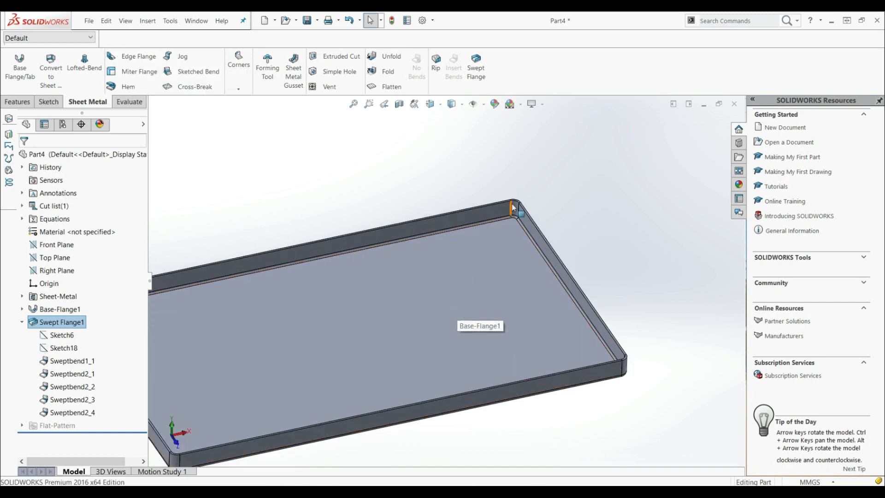
{"action": "scroll", "coordinate": [507, 210], "scroll_direction": "down", "scroll_amount": 2}
{"action": "scroll", "coordinate": [496, 249], "scroll_direction": "down", "scroll_amount": 2}
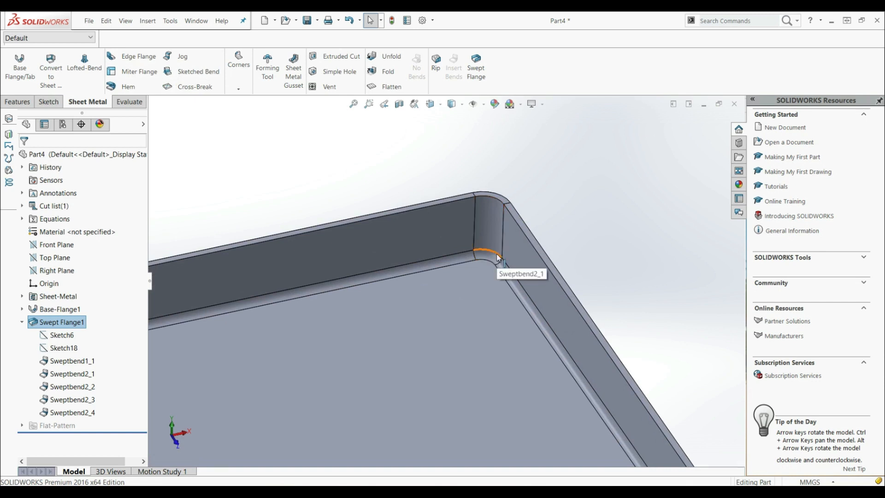
{"action": "scroll", "coordinate": [496, 253], "scroll_direction": "up", "scroll_amount": 2}
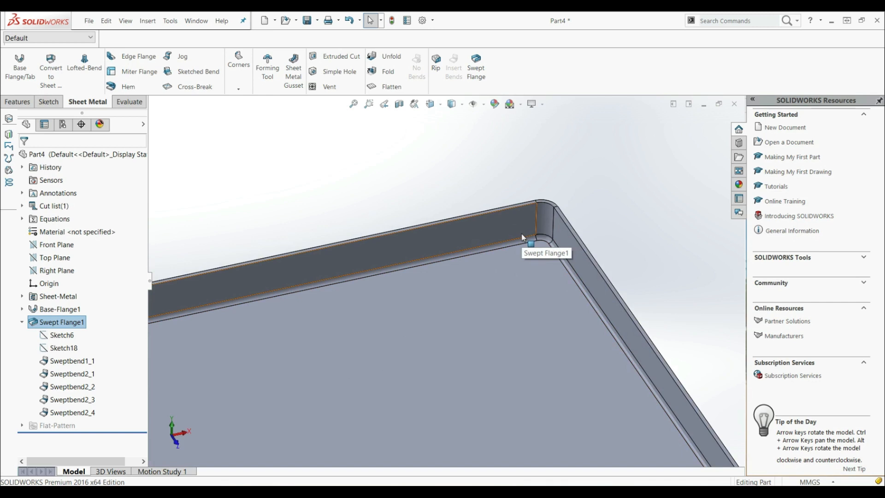
{"action": "scroll", "coordinate": [516, 256], "scroll_direction": "up", "scroll_amount": 5}
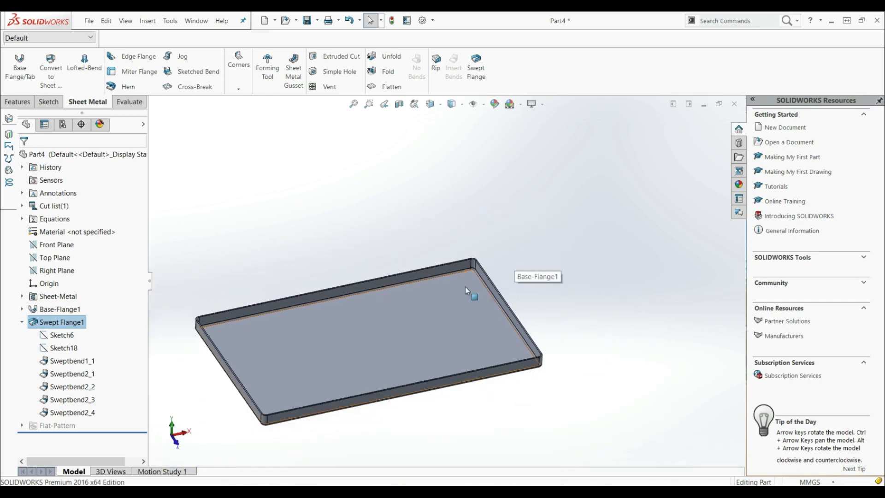
{"action": "middle_click_drag", "start_coordinate": [240, 344], "coordinate": [197, 360]}
{"action": "scroll", "coordinate": [277, 303], "scroll_direction": "down", "scroll_amount": 5}
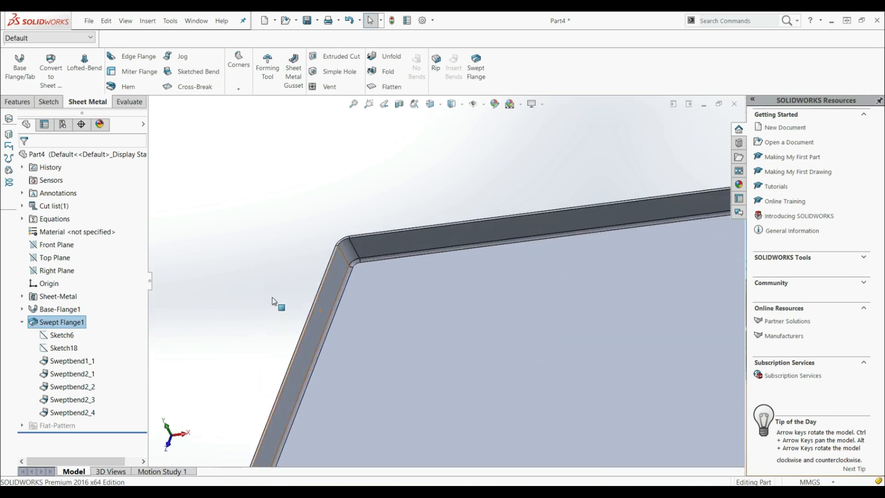
{"action": "middle_click_drag", "start_coordinate": [349, 266], "coordinate": [451, 158]}
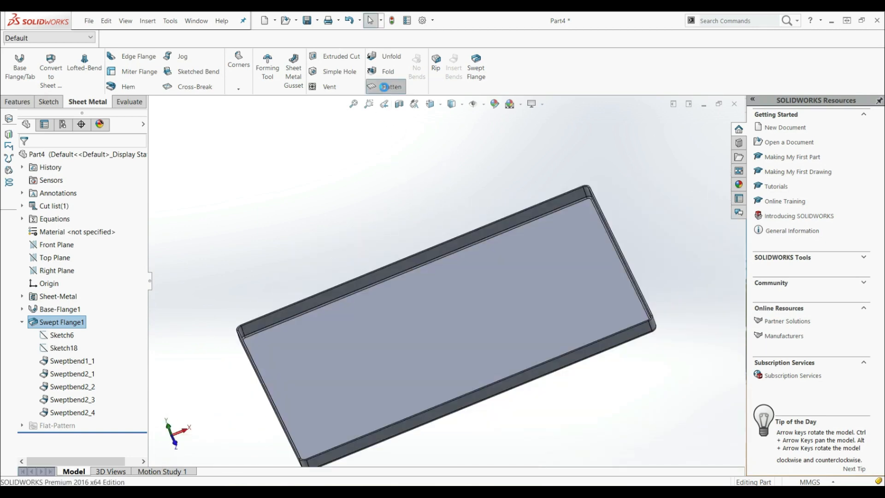
Flatten the sheet metal part, inspect the corners and bend lines of the flat pattern, and return to the folded state.
{"action": "left_click", "coordinate": [384, 87]}
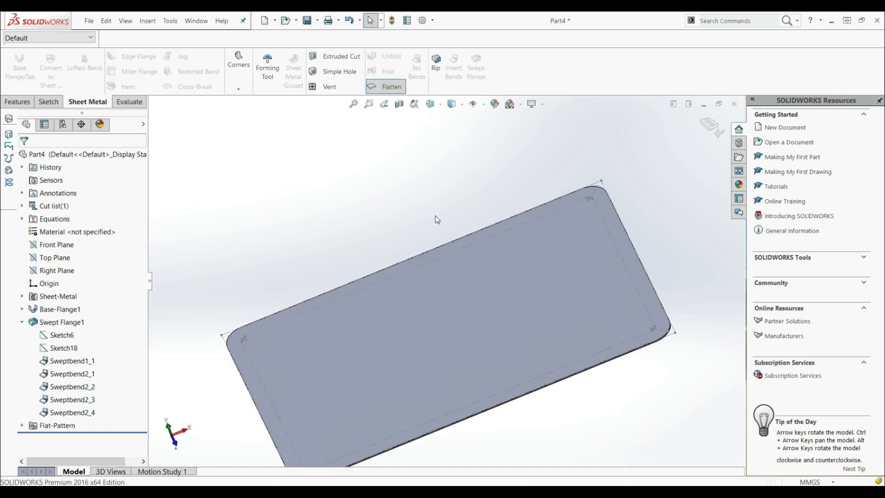
{"action": "scroll", "coordinate": [584, 181], "scroll_direction": "down", "scroll_amount": 6}
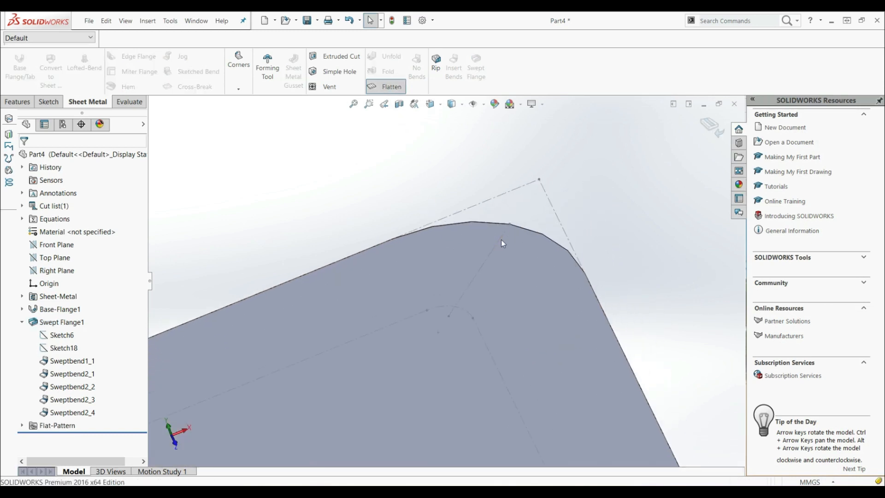
{"action": "scroll", "coordinate": [462, 290], "scroll_direction": "up", "scroll_amount": 5}
{"action": "scroll", "coordinate": [519, 265], "scroll_direction": "down", "scroll_amount": 6}
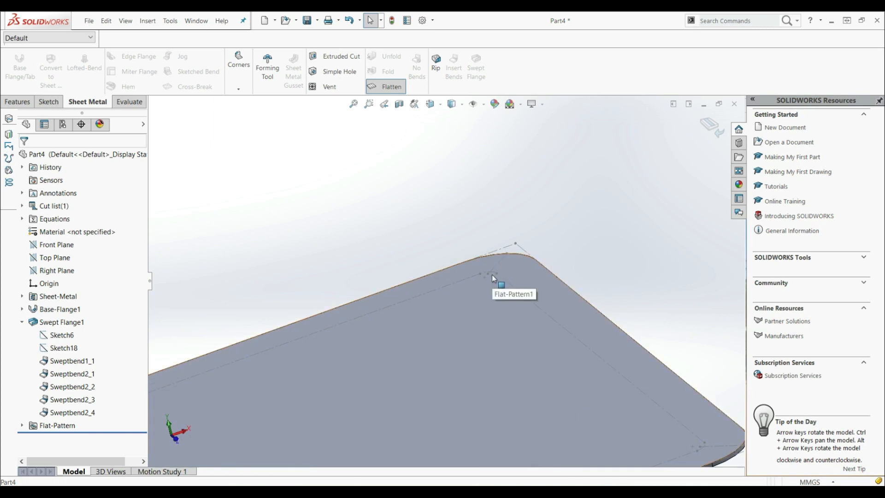
{"action": "scroll", "coordinate": [490, 282], "scroll_direction": "up", "scroll_amount": 9}
{"action": "scroll", "coordinate": [351, 339], "scroll_direction": "down", "scroll_amount": 3}
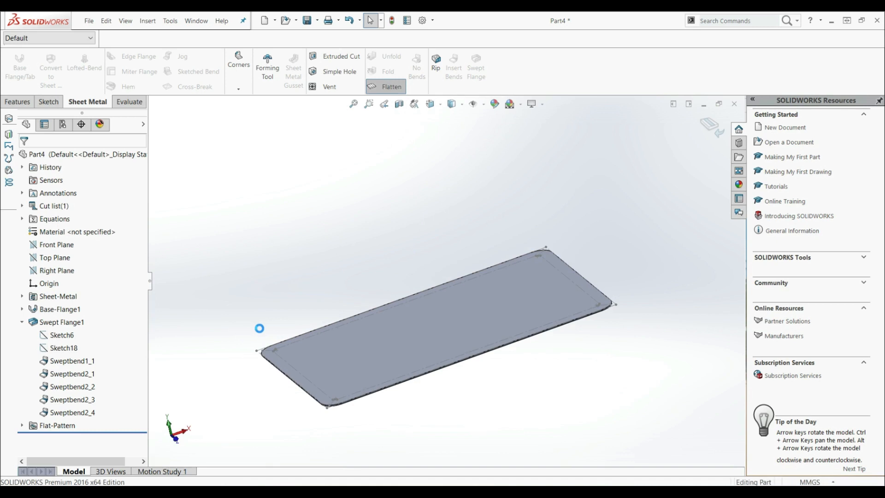
{"action": "scroll", "coordinate": [617, 283], "scroll_direction": "down", "scroll_amount": 1}
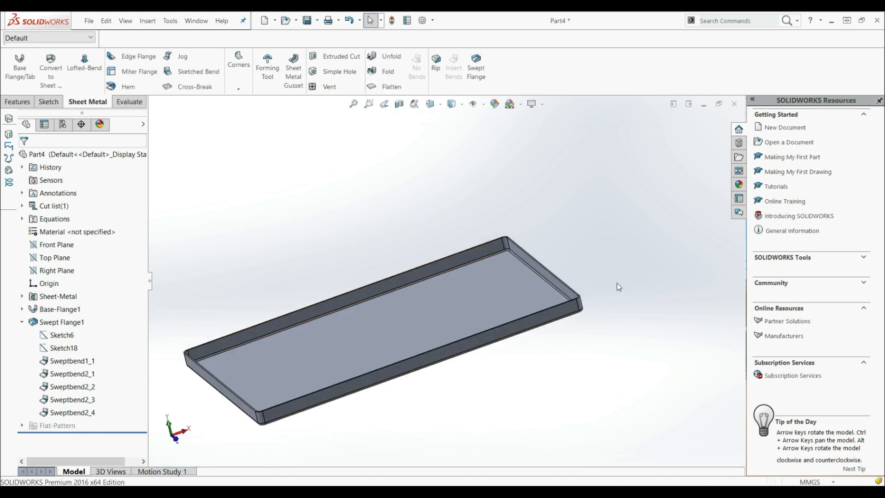
Edit the swept flange's profile sketch facing its plane and delete the vertical line together with its 20 mm dimension.
{"action": "left_click", "coordinate": [62, 335]}
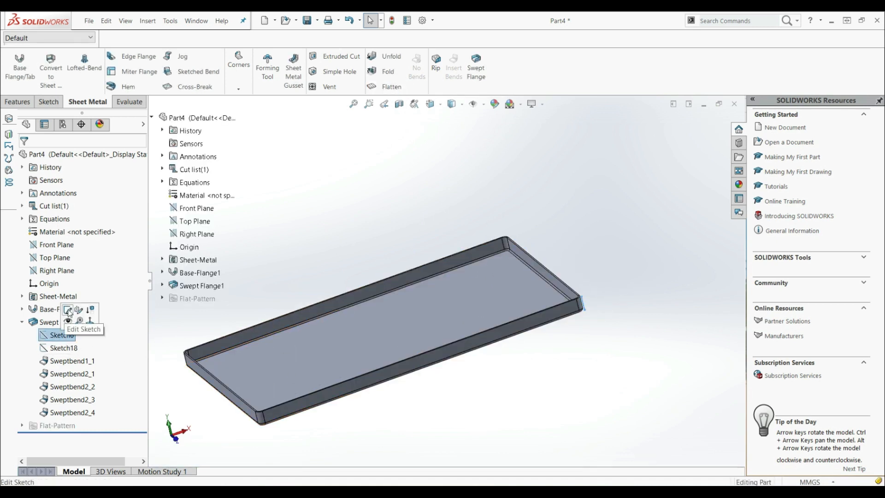
{"action": "left_click", "coordinate": [71, 311]}
{"action": "left_click", "coordinate": [431, 104]}
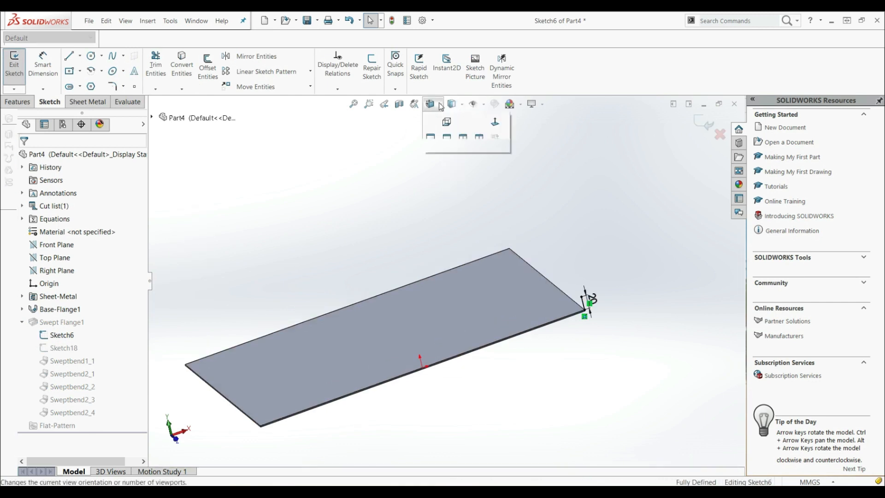
{"action": "scroll", "coordinate": [615, 273], "scroll_direction": "down", "scroll_amount": 12}
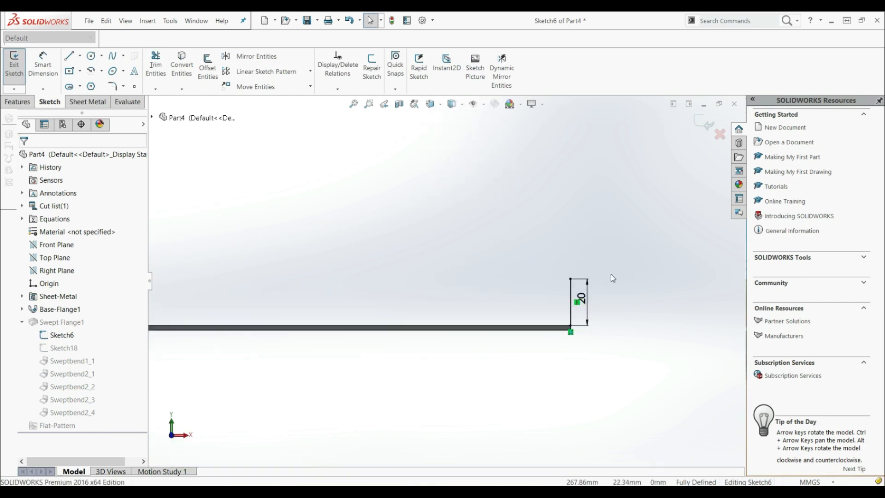
{"action": "scroll", "coordinate": [472, 309], "scroll_direction": "up", "scroll_amount": 3}
{"action": "scroll", "coordinate": [470, 306], "scroll_direction": "down", "scroll_amount": 2}
{"action": "scroll", "coordinate": [451, 285], "scroll_direction": "up", "scroll_amount": 3}
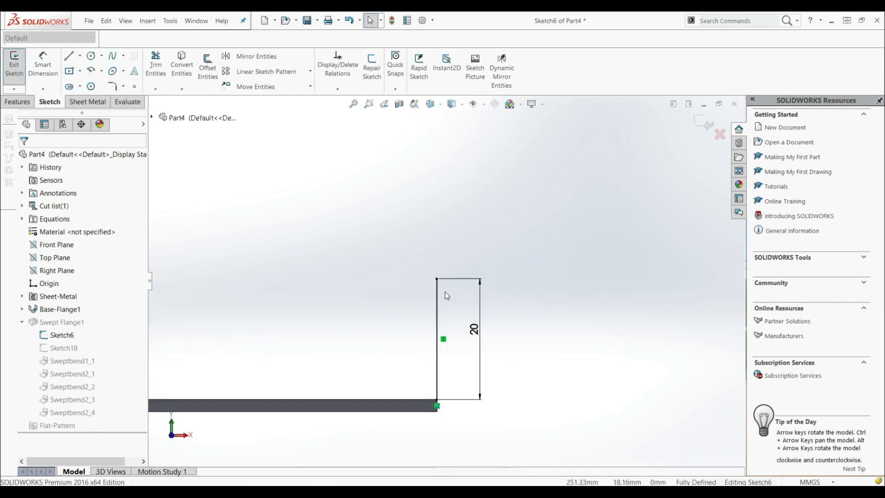
{"action": "mouse_move", "coordinate": [527, 382]}
{"action": "left_mouse_down"}
{"action": "mouse_move", "coordinate": [386, 253]}
{"action": "mouse_move", "coordinate": [374, 228]}
{"action": "left_mouse_up"}
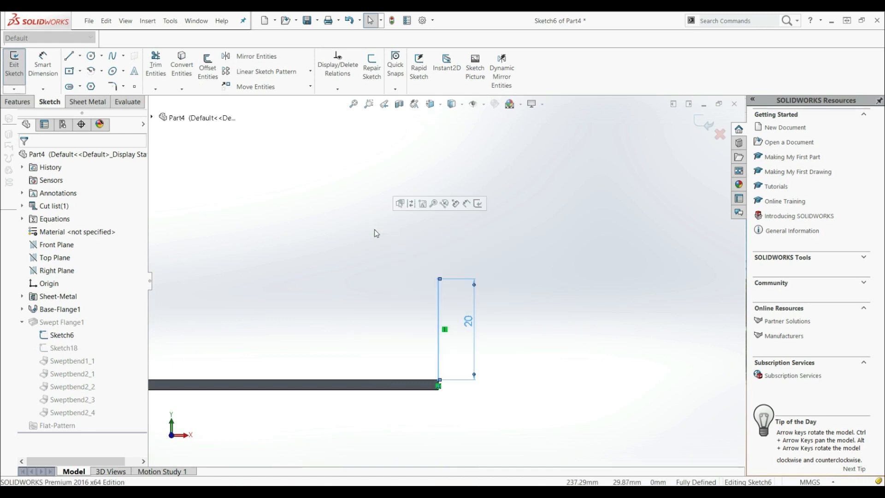
{"action": "key", "text": "Delete"}
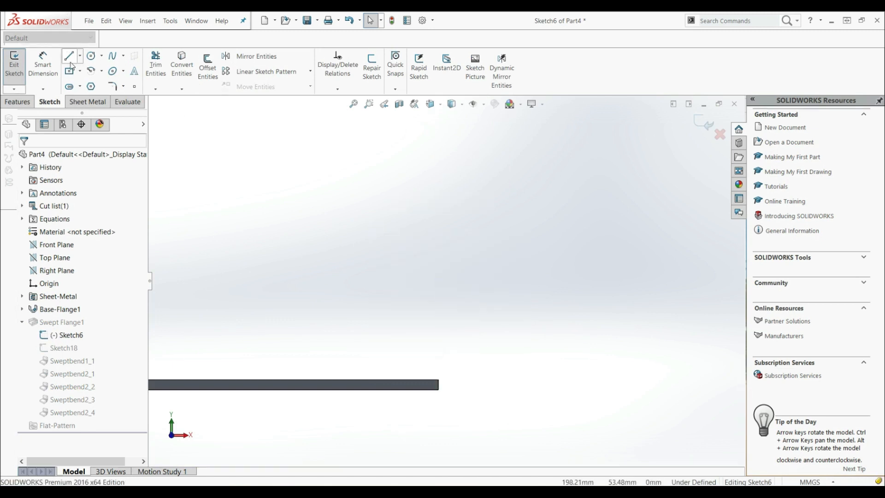
Sketch a slanted line about 30 mm long from the plate's upper end corner, leaning outward away from the plate.
{"action": "left_click", "coordinate": [69, 57]}
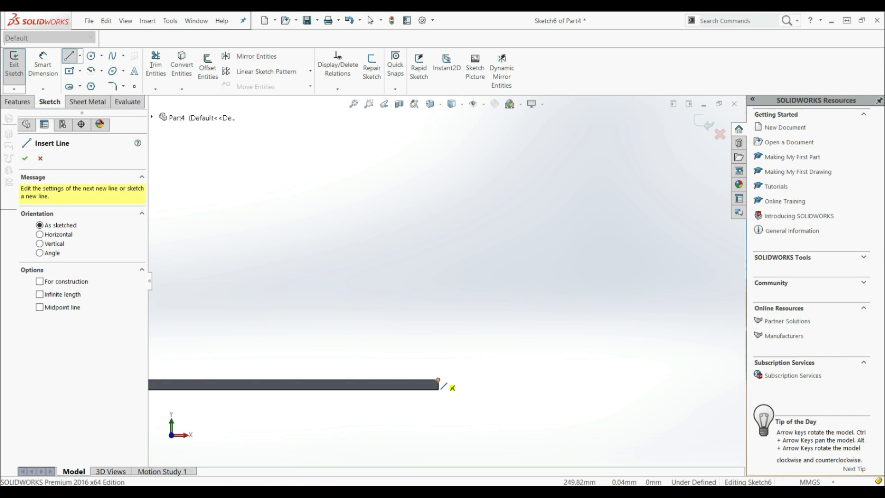
{"action": "left_click", "coordinate": [439, 379]}
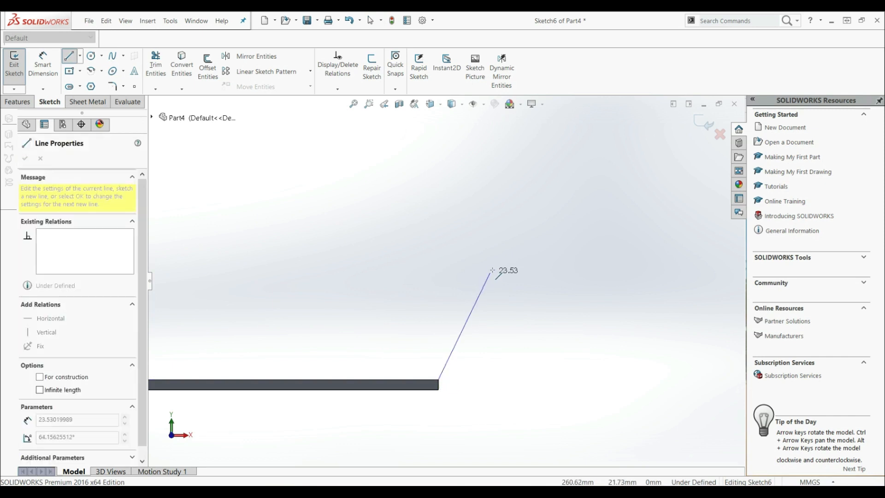
{"action": "left_click", "coordinate": [506, 246]}
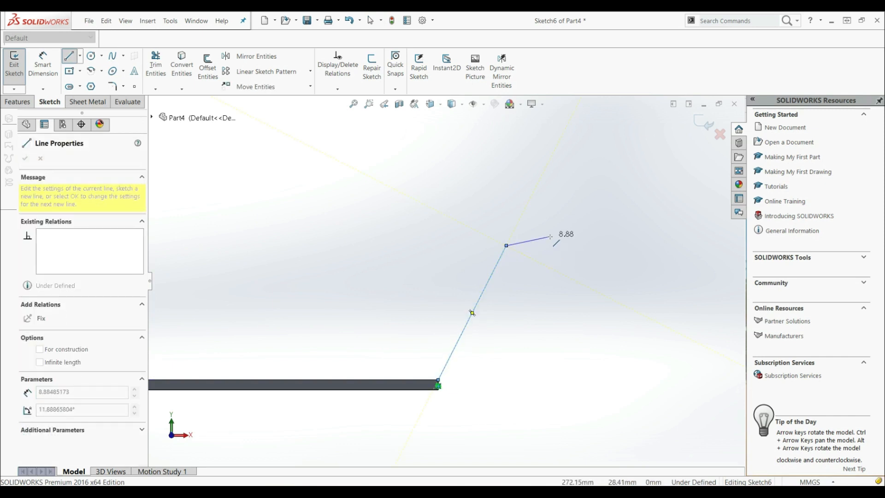
{"action": "key", "text": "Escape"}
Dimension the angle between the plate's upper edge and the slanted line as 120°.
{"action": "left_click", "coordinate": [43, 65]}
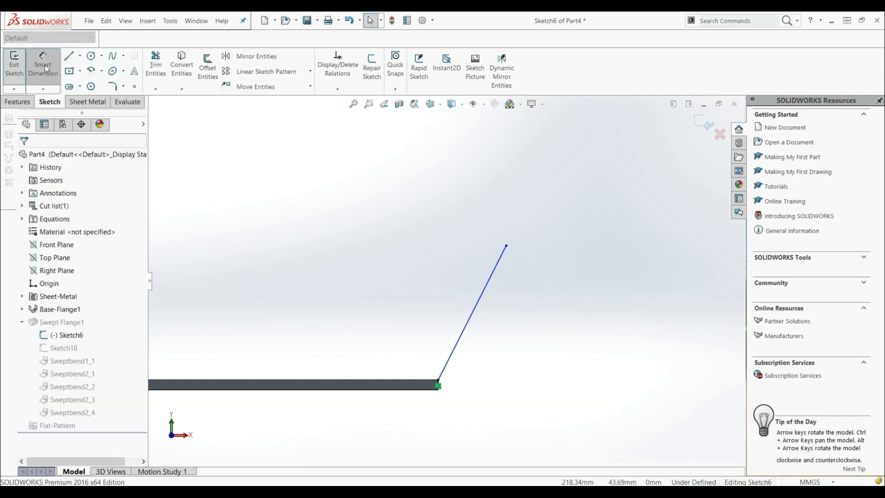
{"action": "left_click", "coordinate": [384, 380]}
{"action": "left_click", "coordinate": [456, 349]}
{"action": "left_click", "coordinate": [393, 323]}
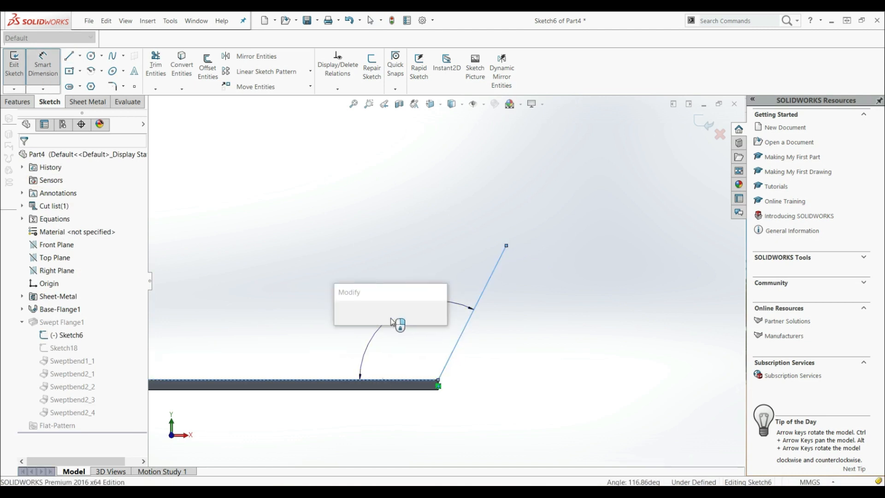
{"action": "type", "text": "120"}
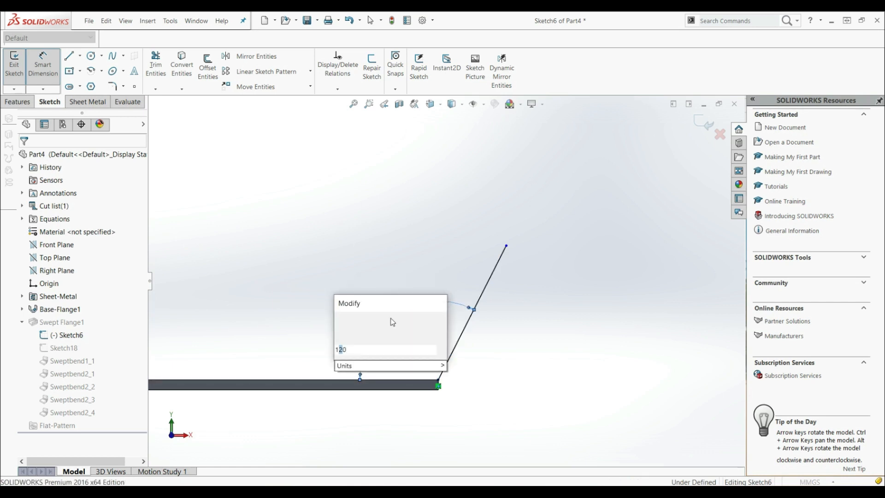
{"action": "key", "text": "Return"}
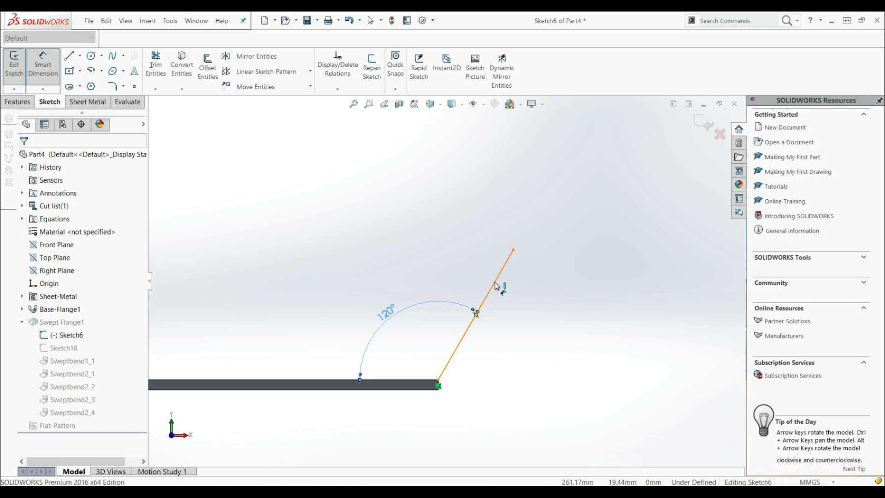
Dimension the slanted line's length as 30 mm and exit the profile sketch.
{"action": "left_click", "coordinate": [526, 334]}
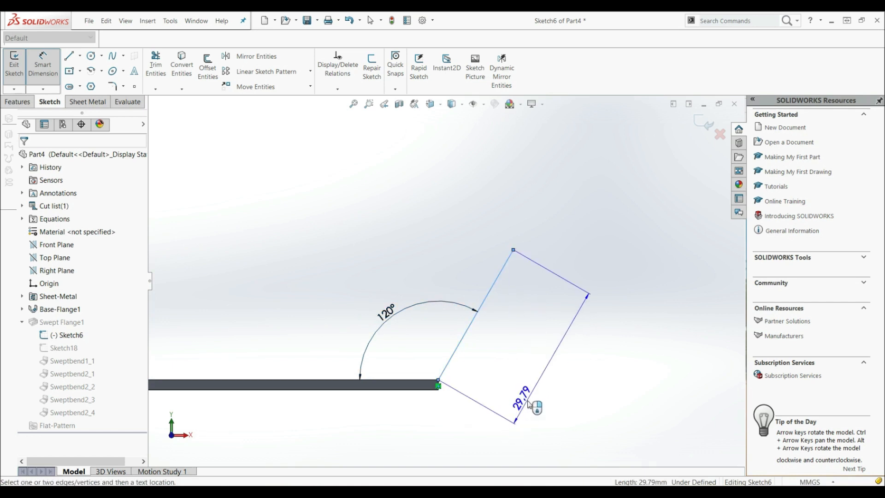
{"action": "left_click", "coordinate": [543, 386]}
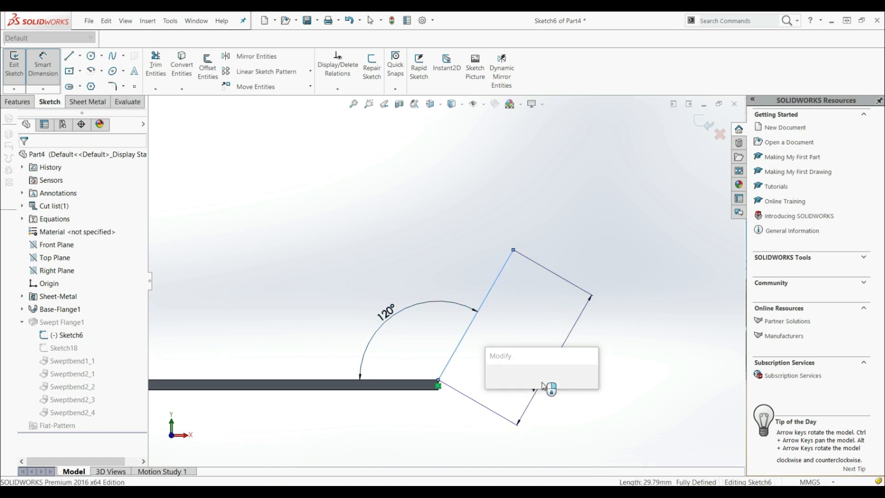
{"action": "type", "text": "30"}
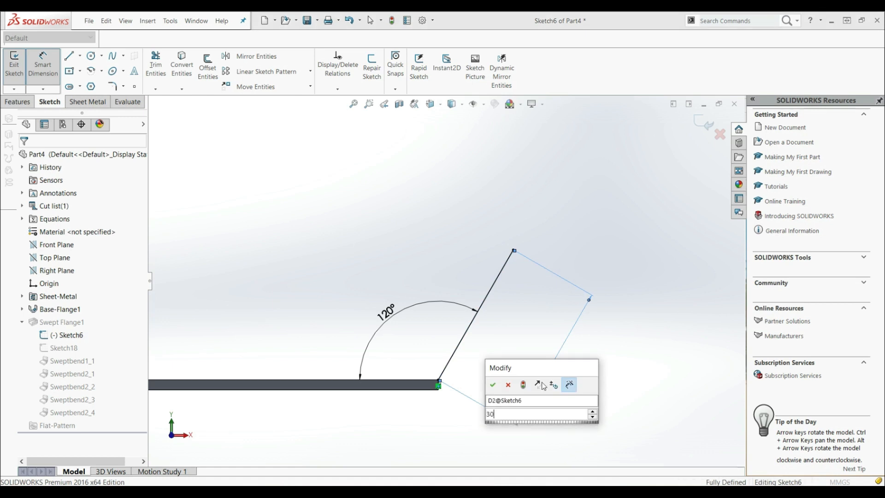
{"action": "key", "text": "Return"}
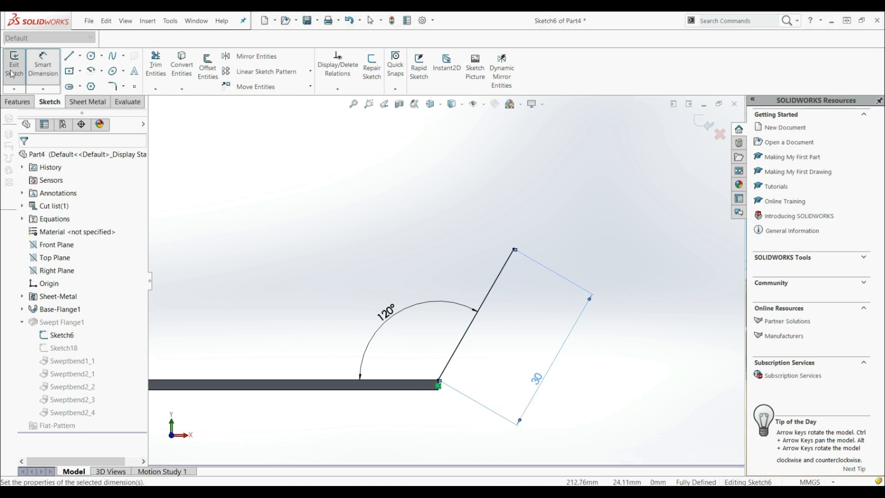
{"action": "left_click", "coordinate": [12, 73]}
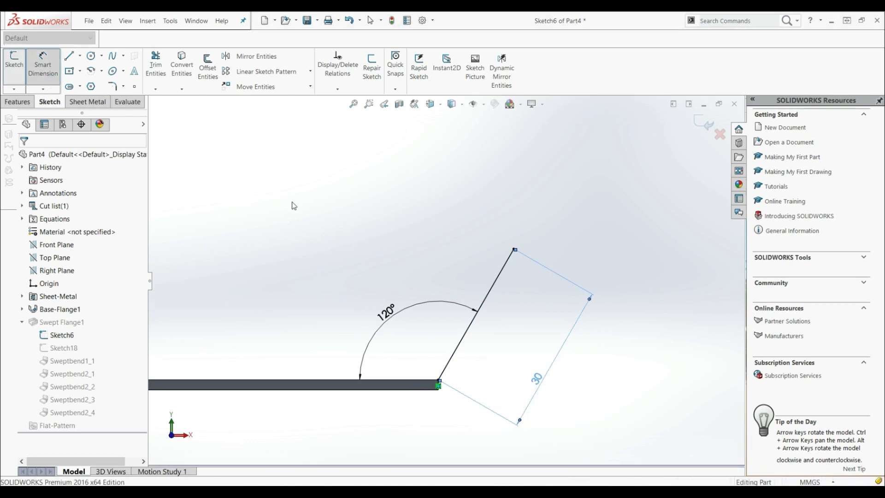
Examine the rebuilt swept flange's slanted walls and corner bends from several viewpoints.
{"action": "mouse_move", "coordinate": [306, 217]}
{"action": "middle_mouse_down"}
{"action": "mouse_move", "coordinate": [312, 257]}
{"action": "mouse_move", "coordinate": [348, 234]}
{"action": "middle_mouse_up"}
{"action": "scroll", "coordinate": [348, 234], "scroll_direction": "up", "scroll_amount": 5}
{"action": "scroll", "coordinate": [348, 235], "scroll_direction": "down", "scroll_amount": 5}
{"action": "scroll", "coordinate": [583, 284], "scroll_direction": "down", "scroll_amount": 8}
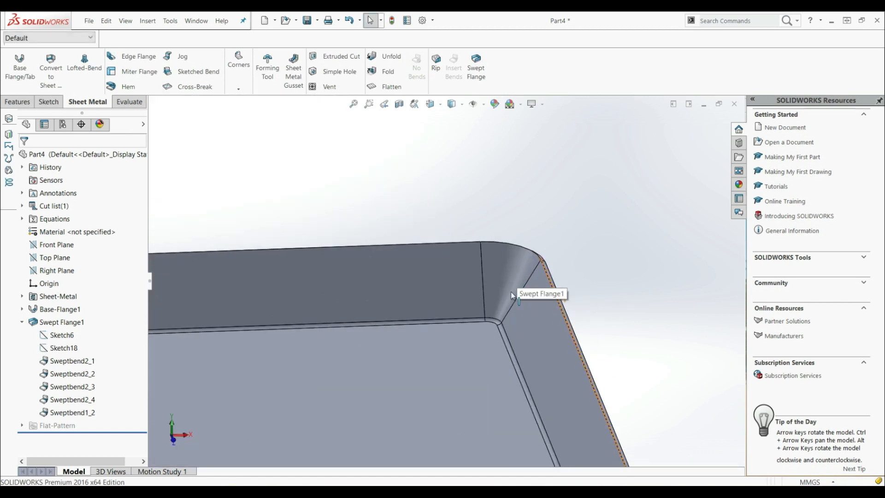
{"action": "middle_click_drag", "start_coordinate": [495, 292], "coordinate": [372, 317]}
{"action": "scroll", "coordinate": [372, 317], "scroll_direction": "up", "scroll_amount": 5}
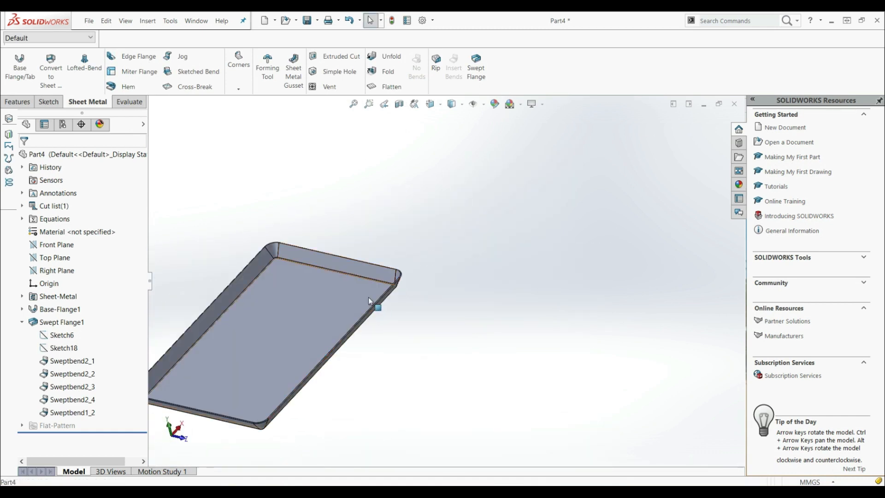
{"action": "scroll", "coordinate": [306, 326], "scroll_direction": "up", "scroll_amount": 3}
{"action": "scroll", "coordinate": [317, 327], "scroll_direction": "down", "scroll_amount": 3}
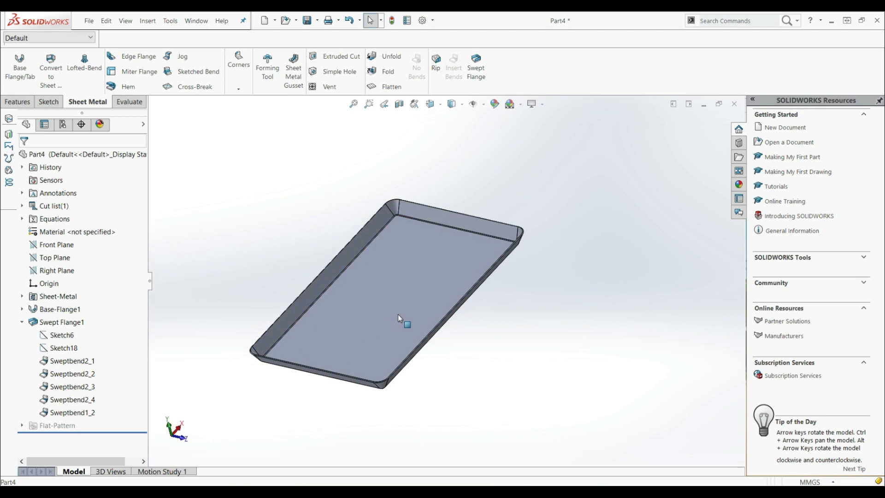
{"action": "middle_click_drag", "start_coordinate": [398, 316], "coordinate": [412, 282]}
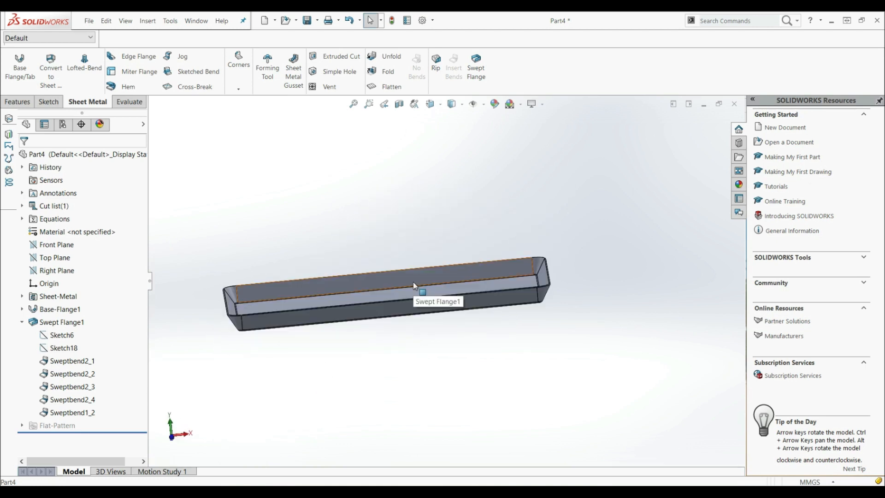
Edit the swept flange's profile sketch facing its plane and draw a centre-point arc of about 11 mm radius and 213° from the slanted line's free end.
{"action": "left_click", "coordinate": [61, 335]}
{"action": "left_click", "coordinate": [62, 310]}
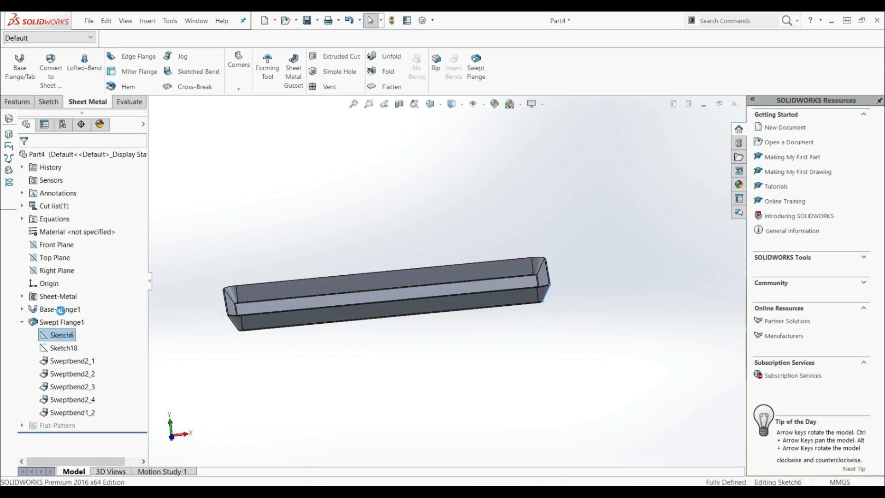
{"action": "left_click", "coordinate": [438, 105]}
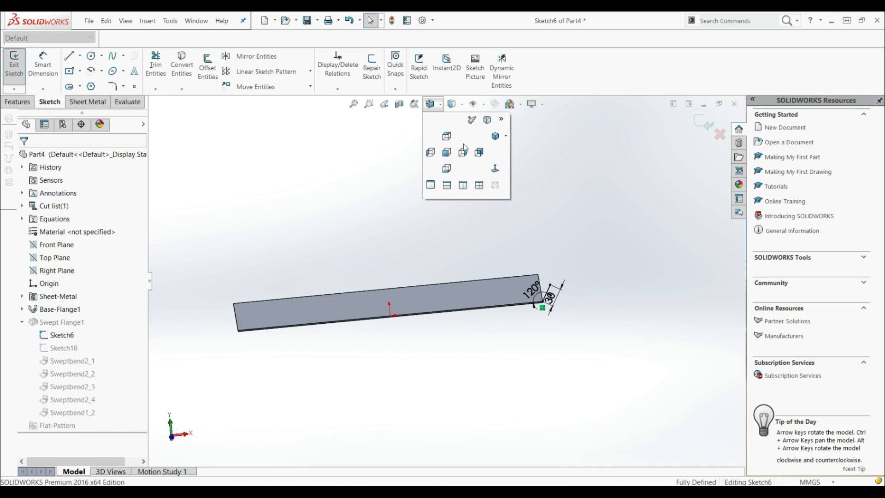
{"action": "left_click", "coordinate": [495, 169]}
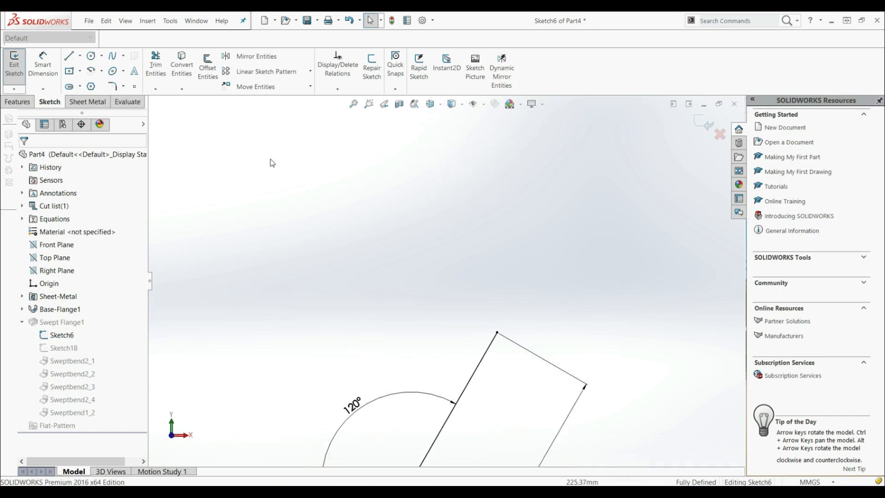
{"action": "left_click", "coordinate": [95, 73]}
{"action": "left_click", "coordinate": [441, 301]}
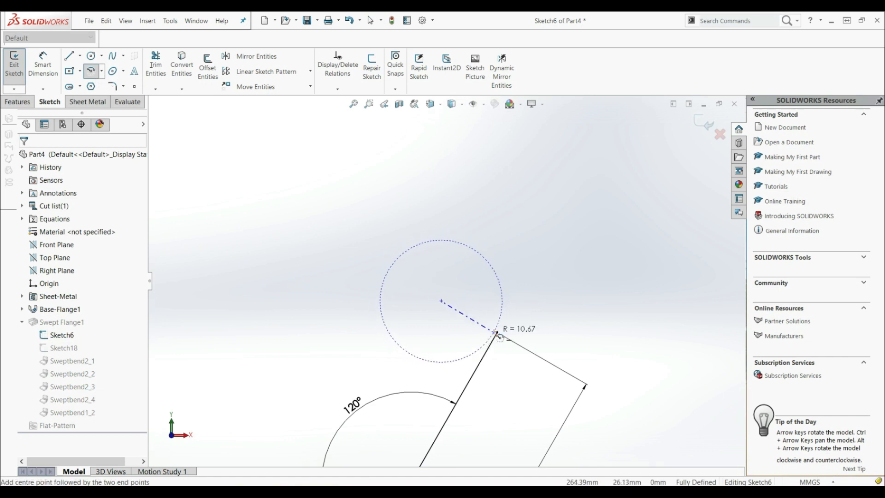
{"action": "left_click", "coordinate": [497, 333]}
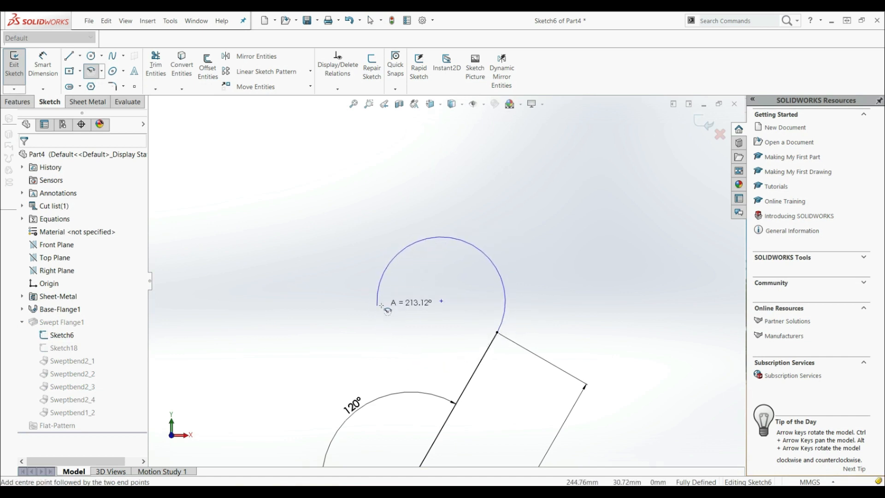
{"action": "left_click", "coordinate": [378, 305]}
{"action": "key", "text": "Escape"}
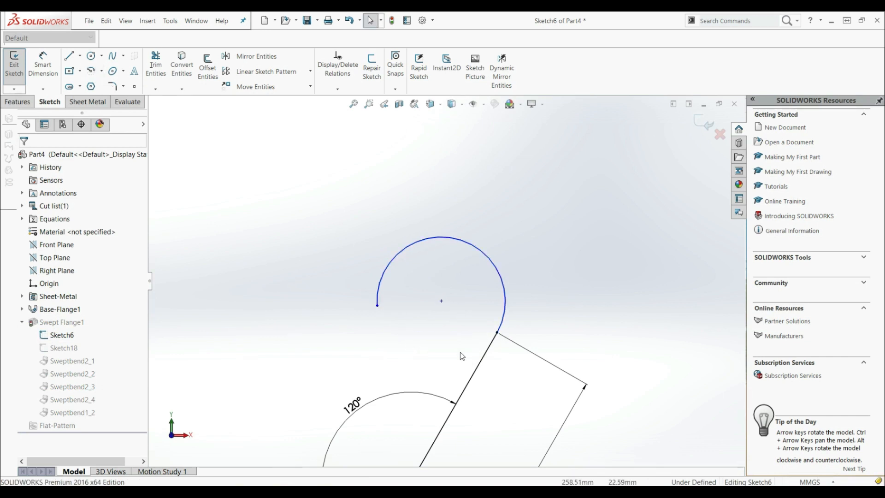
Add a tangent relation between the slanted line and the arc.
{"action": "left_click", "coordinate": [488, 352]}
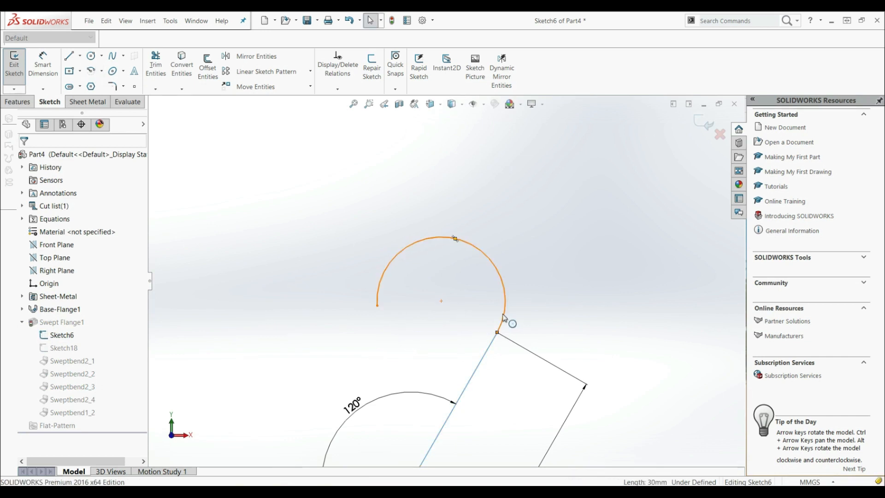
{"action": "left_click", "coordinate": [337, 88]}
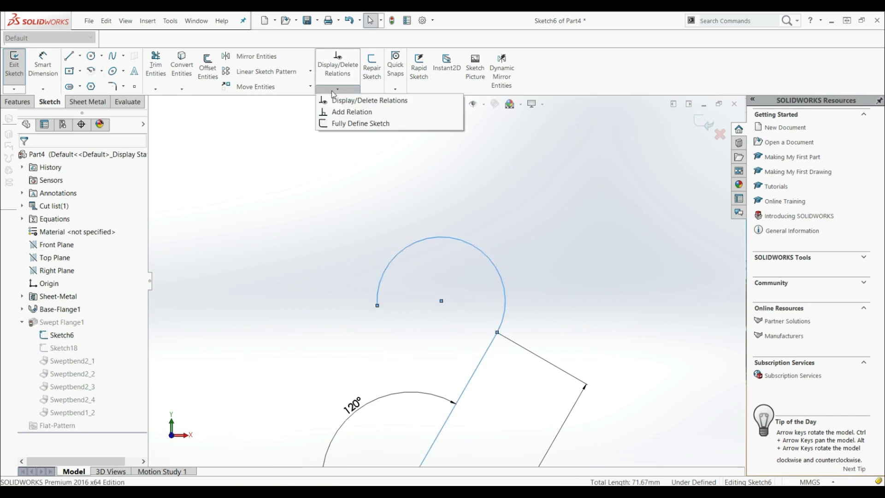
{"action": "left_click", "coordinate": [355, 112]}
{"action": "left_click", "coordinate": [27, 323]}
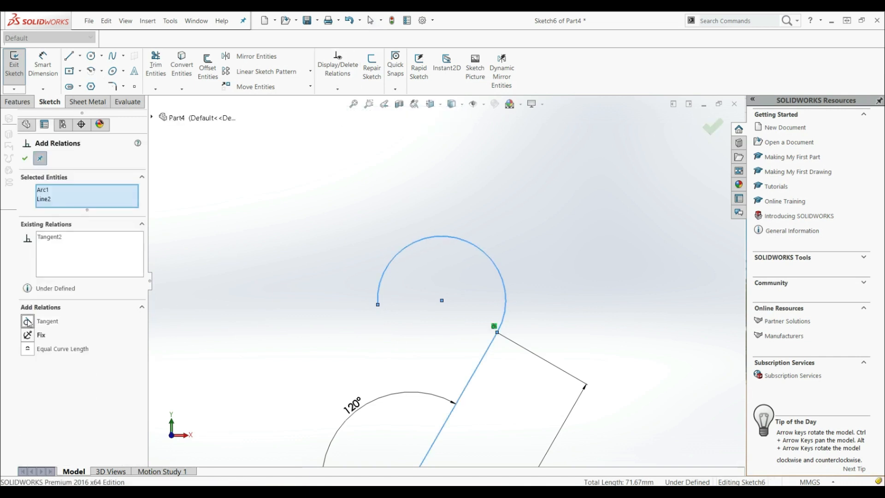
{"action": "left_click", "coordinate": [25, 158]}
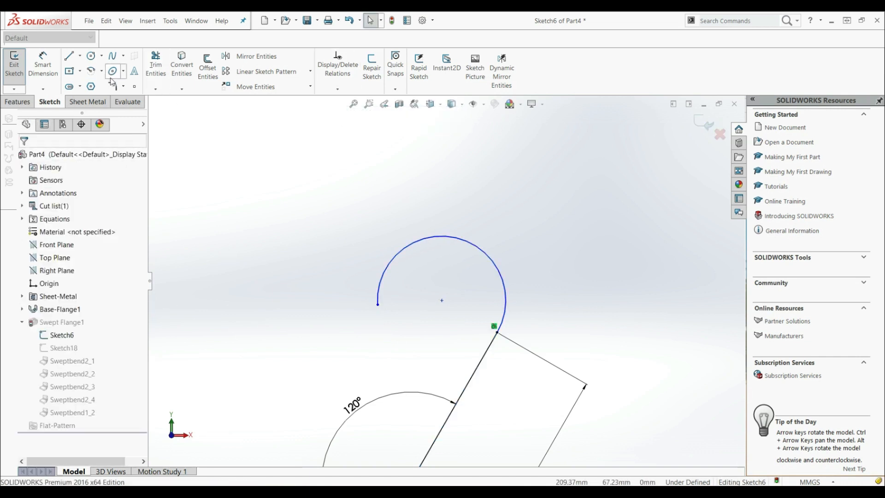
Set the arc's radius to 10 mm and align its open end horizontally with its centre point.
{"action": "left_click", "coordinate": [43, 69]}
{"action": "left_click", "coordinate": [457, 240]}
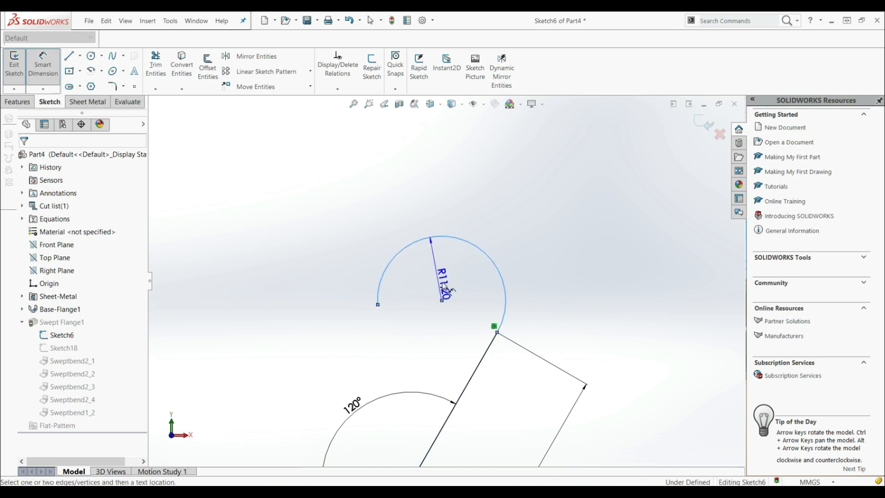
{"action": "left_click", "coordinate": [479, 210]}
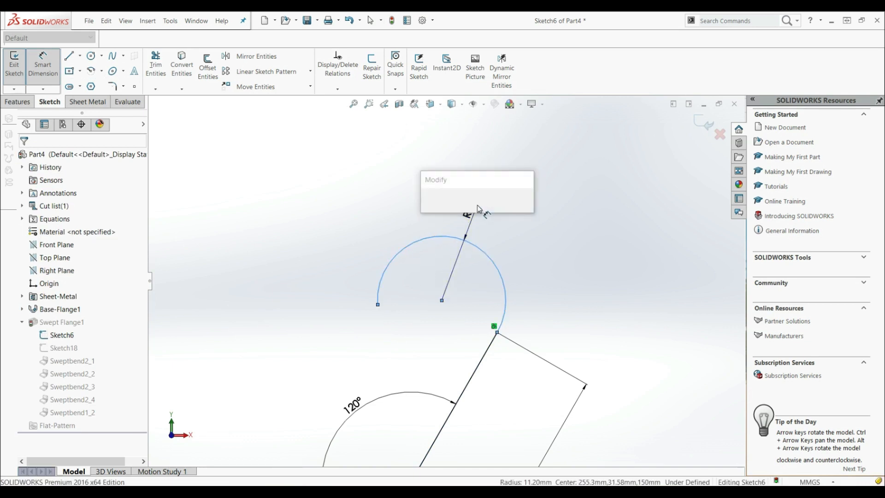
{"action": "type", "text": "10"}
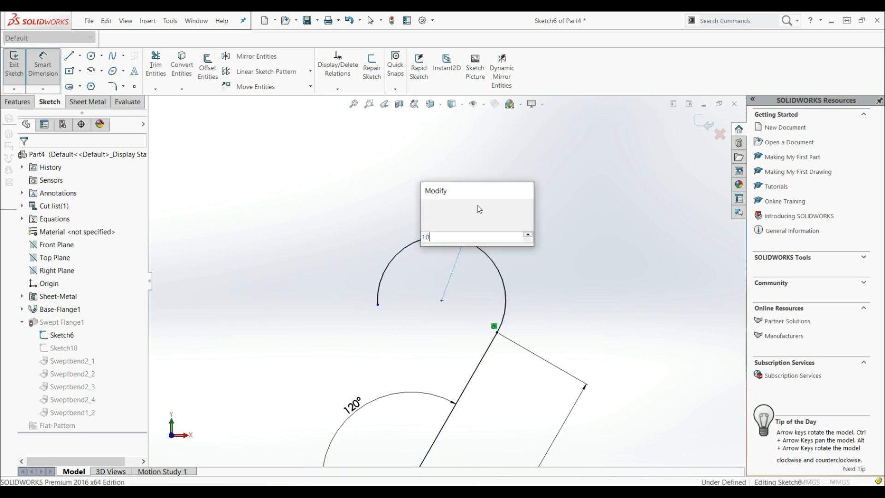
{"action": "key", "text": "Escape"}
{"action": "left_click", "coordinate": [59, 142]}
{"action": "key", "text": "Escape"}
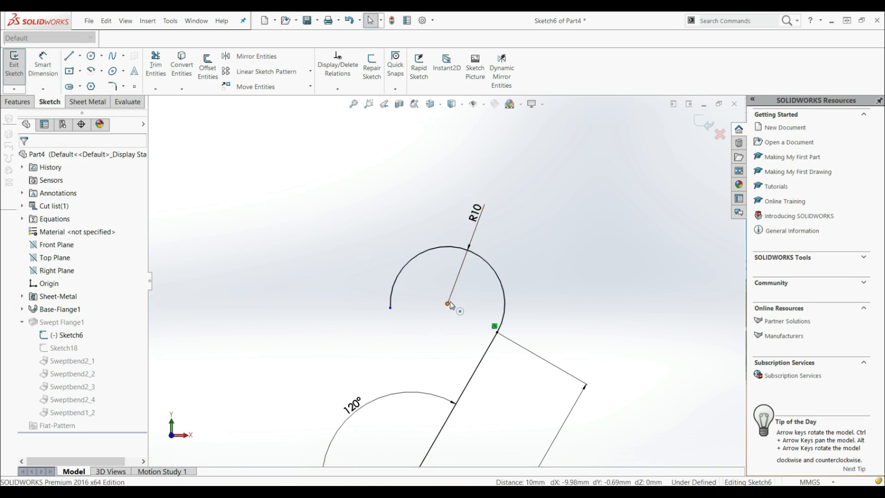
{"action": "right_click", "coordinate": [345, 249]}
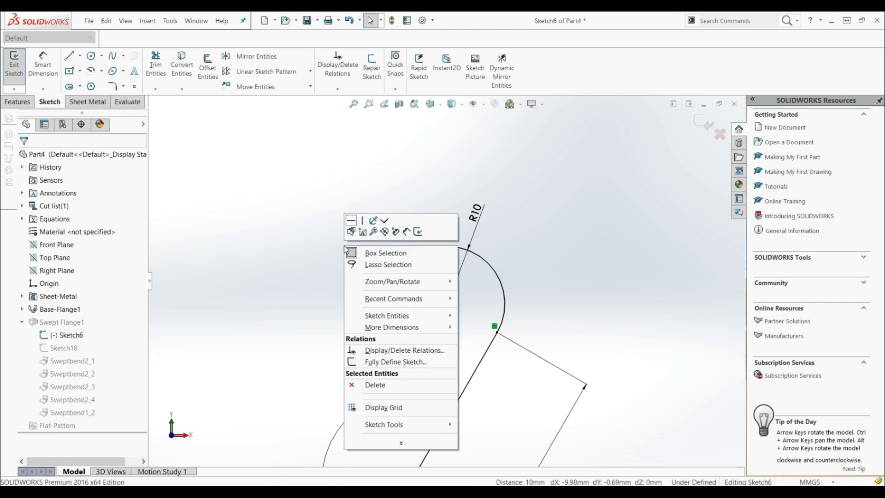
{"action": "left_click", "coordinate": [352, 222]}
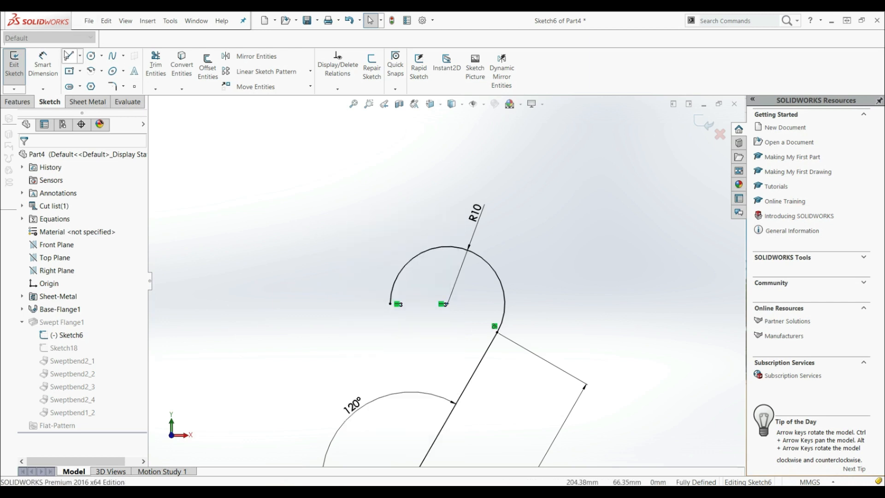
Sketch a horizontal lip line about 9.4 mm long outward from the arc's open end.
{"action": "left_click", "coordinate": [68, 57]}
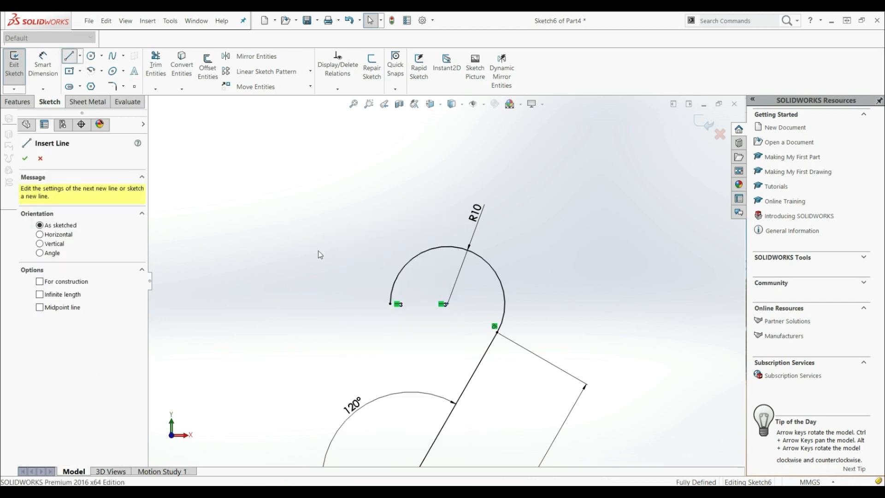
{"action": "left_click", "coordinate": [389, 304]}
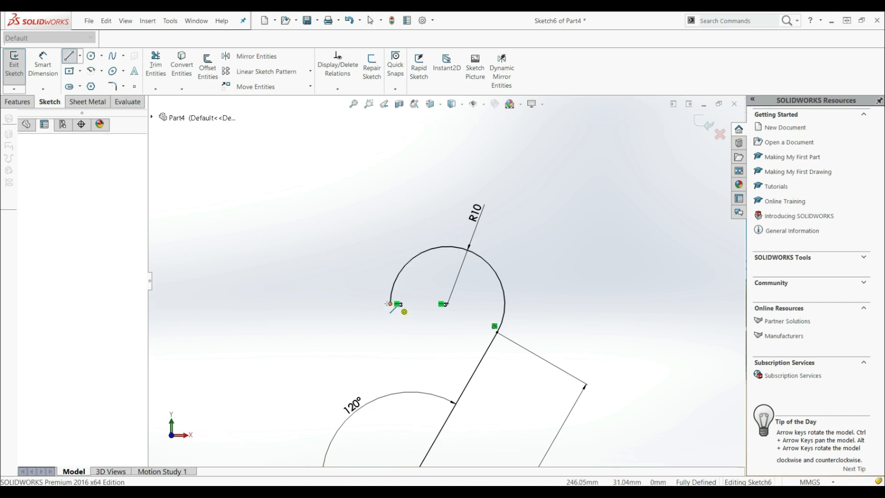
{"action": "left_click", "coordinate": [337, 305]}
Dimension the horizontal lip line's length and set it to 10 mm.
{"action": "left_click", "coordinate": [45, 67]}
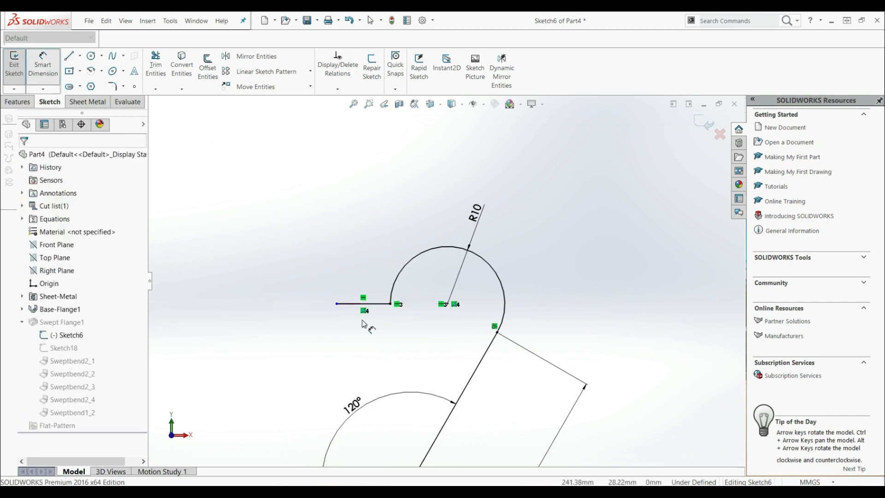
{"action": "left_click", "coordinate": [351, 304]}
{"action": "left_click", "coordinate": [360, 260]}
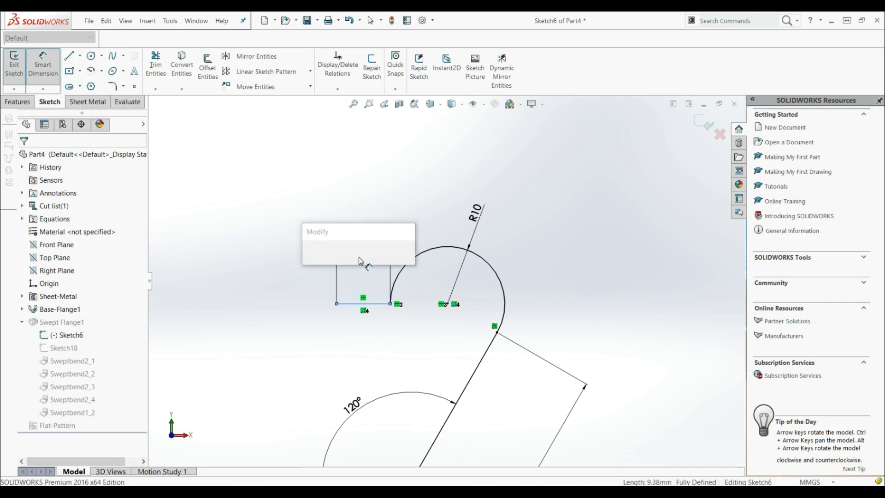
{"action": "type", "text": "10"}
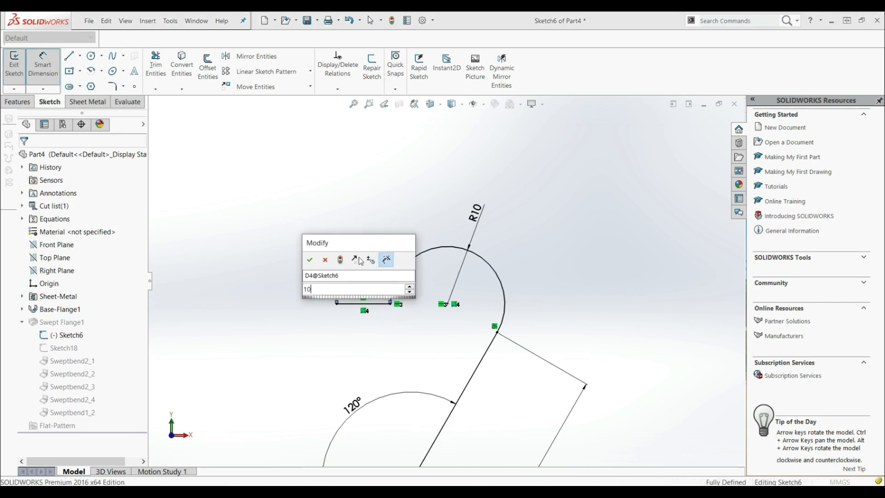
{"action": "key", "text": "Return"}
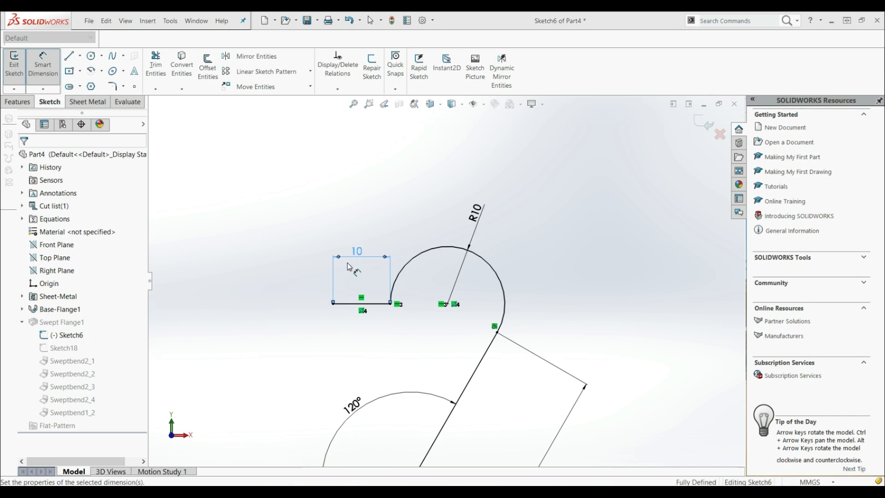
{"action": "key", "text": "Escape"}
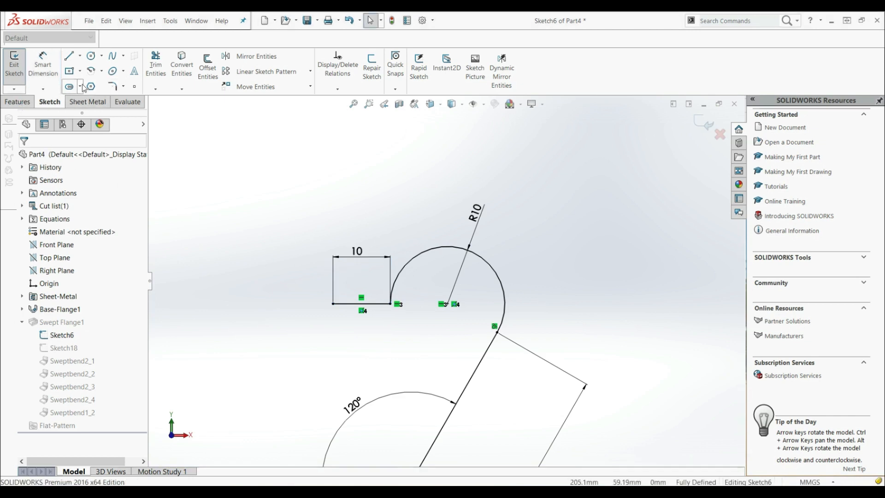
Round the corner between the arc and the lip line with a 5 mm sketch fillet and finish editing the profile sketch.
{"action": "left_click", "coordinate": [112, 86]}
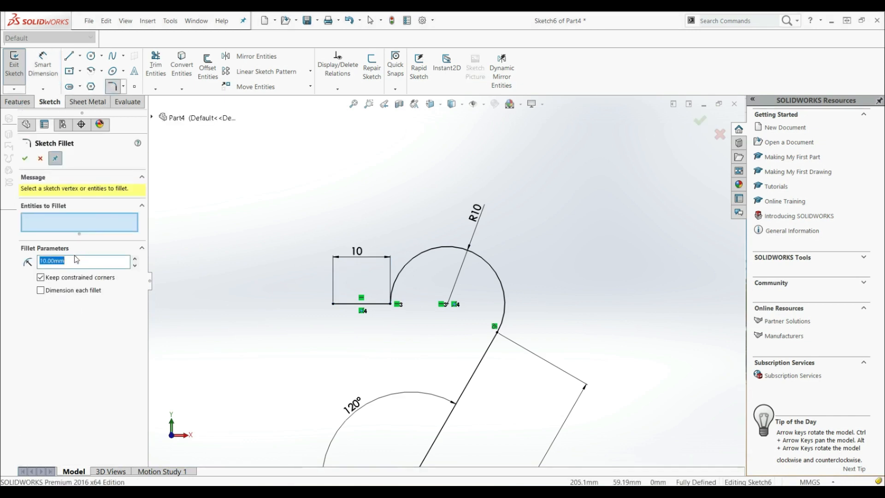
{"action": "left_click", "coordinate": [391, 304]}
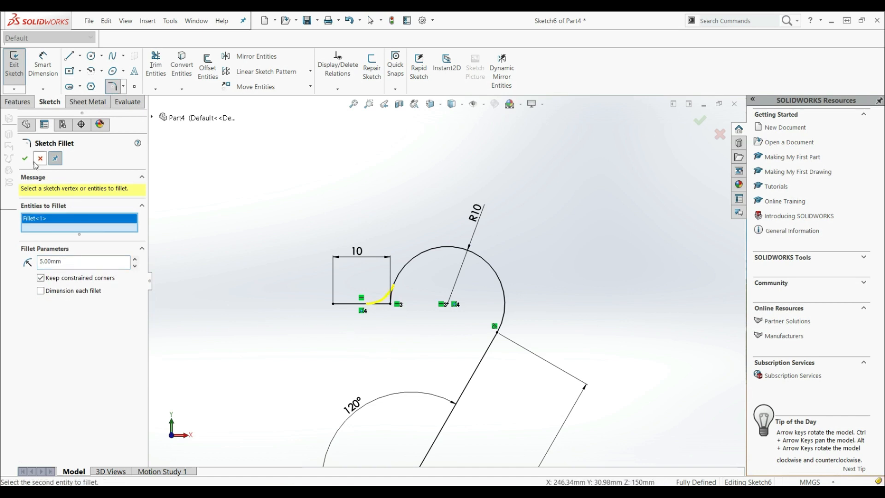
{"action": "left_click", "coordinate": [25, 158]}
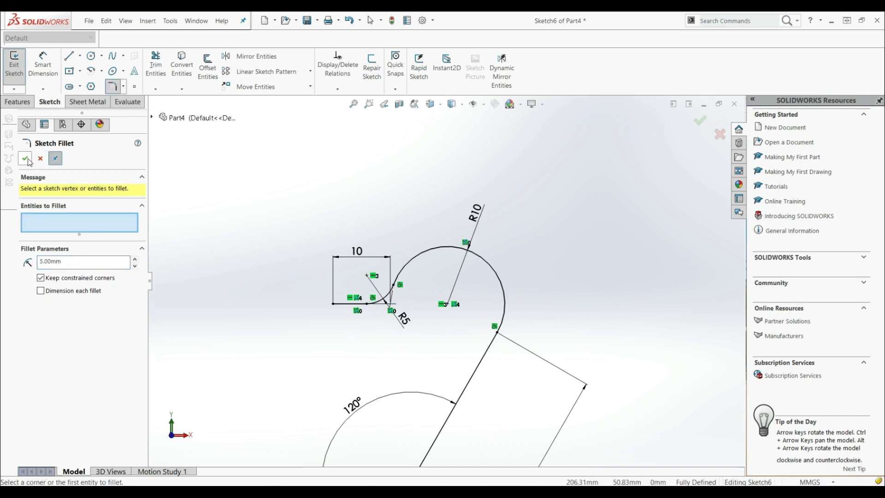
{"action": "left_click", "coordinate": [25, 159]}
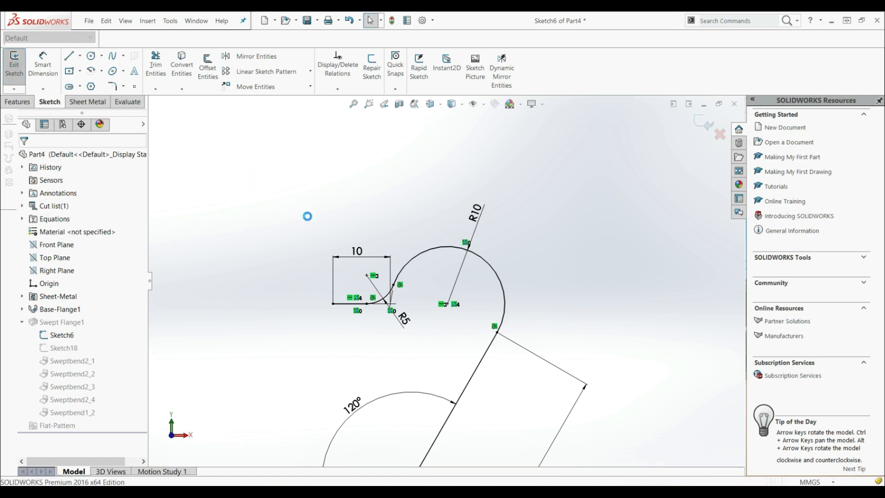
Examine the rebuilt swept flange's curled rim, lip and corner bends from several viewpoints.
{"action": "scroll", "coordinate": [350, 276], "scroll_direction": "up", "scroll_amount": 7}
{"action": "middle_click_drag", "start_coordinate": [350, 305], "coordinate": [373, 281]}
{"action": "scroll", "coordinate": [535, 217], "scroll_direction": "down", "scroll_amount": 5}
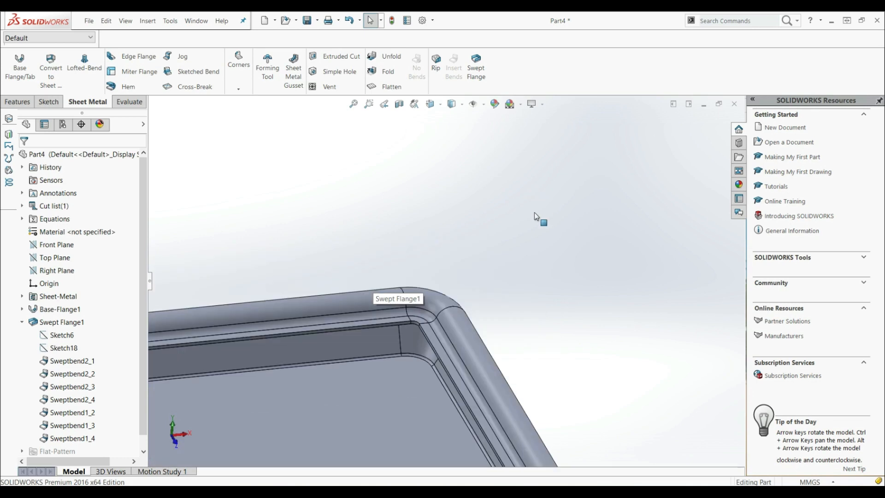
{"action": "middle_click_drag", "start_coordinate": [375, 352], "coordinate": [280, 325]}
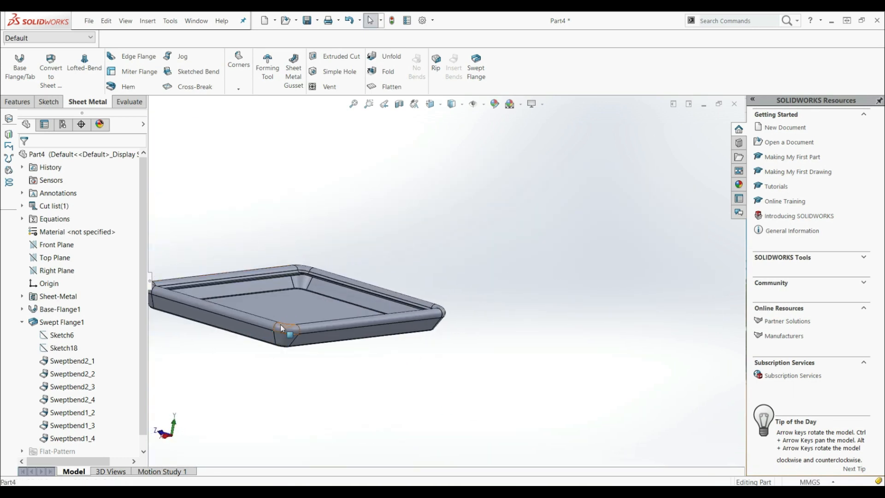
{"action": "scroll", "coordinate": [284, 324], "scroll_direction": "down", "scroll_amount": 7}
{"action": "middle_click_drag", "start_coordinate": [349, 334], "coordinate": [296, 333]}
{"action": "scroll", "coordinate": [296, 332], "scroll_direction": "up", "scroll_amount": 7}
Flatten the sheet metal part and inspect its flat pattern with the bend lines.
{"action": "left_click", "coordinate": [387, 87]}
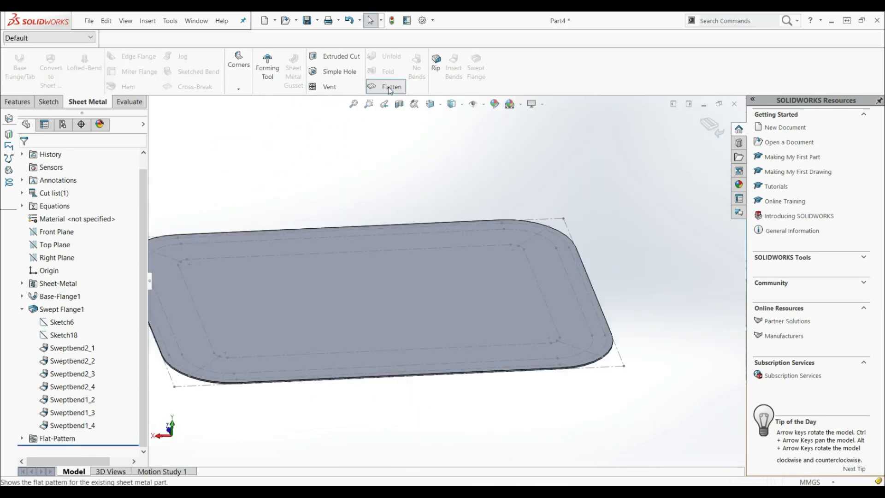
{"action": "middle_click_drag", "start_coordinate": [445, 231], "coordinate": [503, 259]}
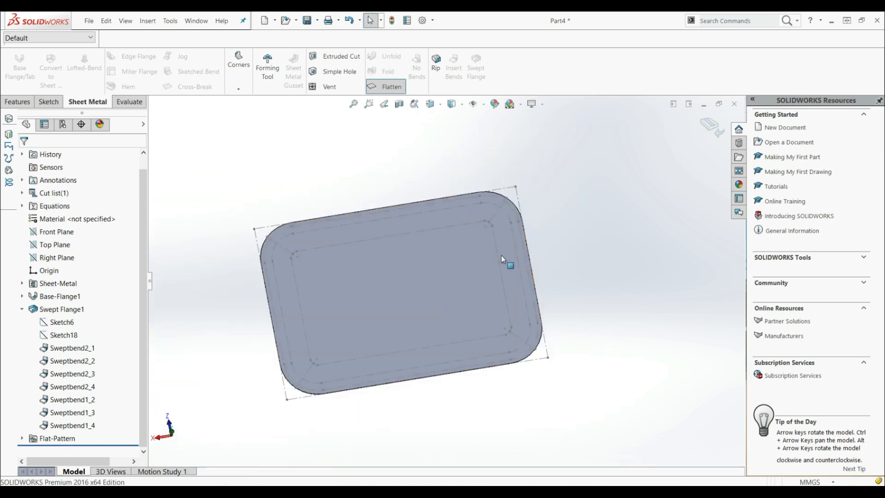
{"action": "scroll", "coordinate": [378, 270], "scroll_direction": "down", "scroll_amount": 2}
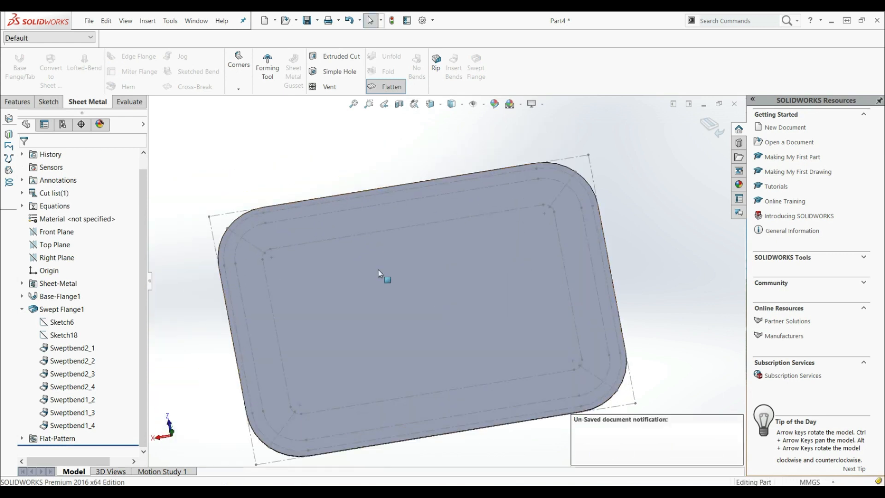